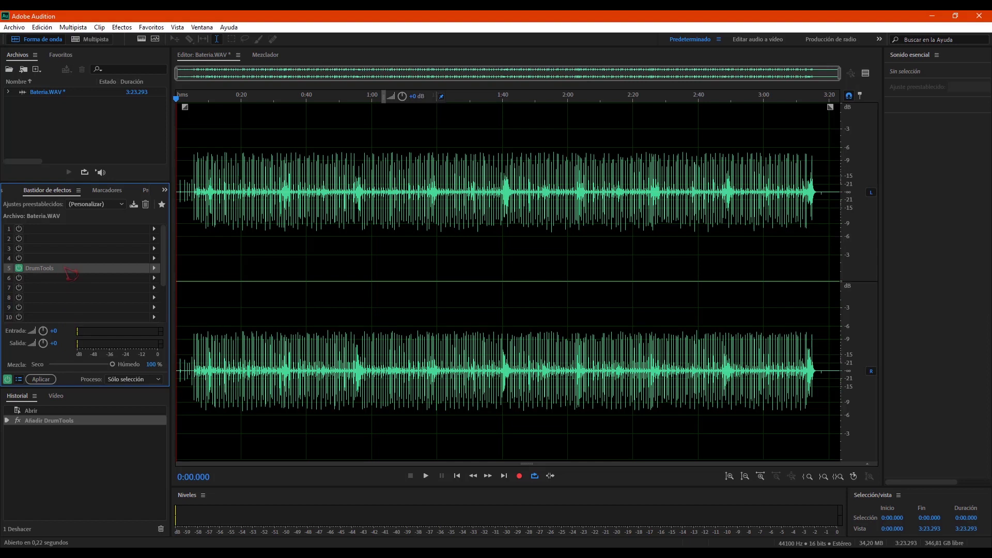
Step: Open the DrumTools effect from the rack and load the Drum Mix 1 preset from the [AS] 5 Drum Set group
{"action": "double_click", "coordinate": [61, 269]}
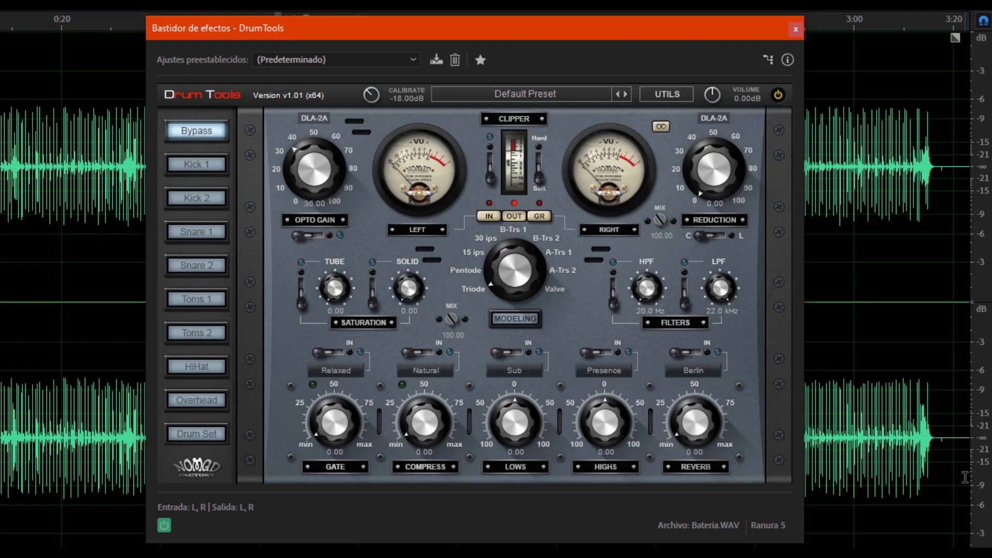
{"action": "left_click", "coordinate": [530, 95]}
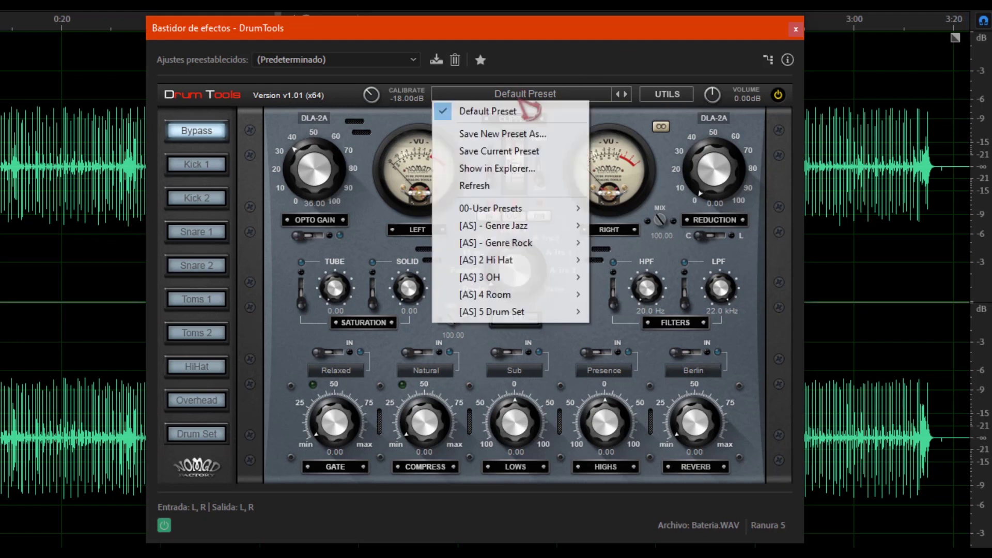
{"action": "mouse_move", "coordinate": [532, 228]}
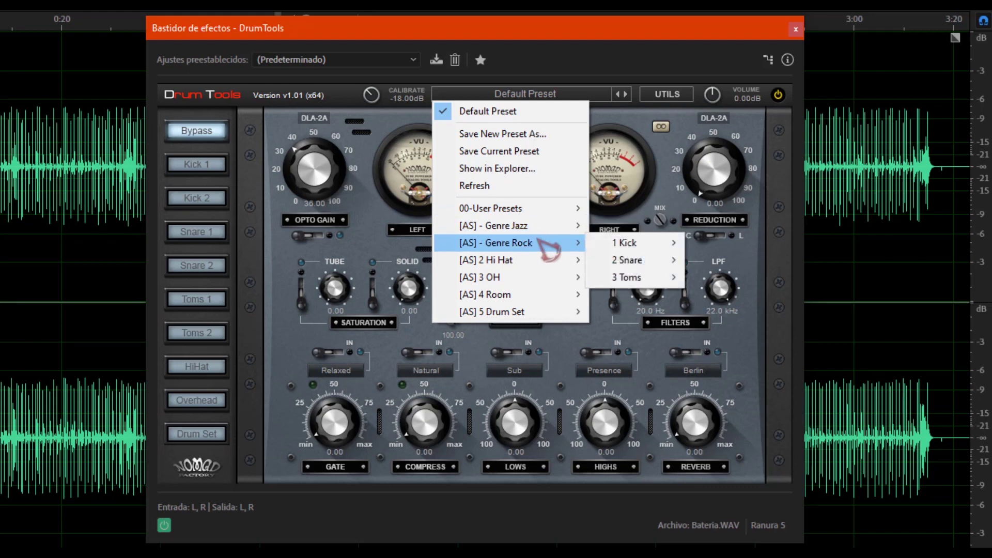
{"action": "mouse_move", "coordinate": [537, 261]}
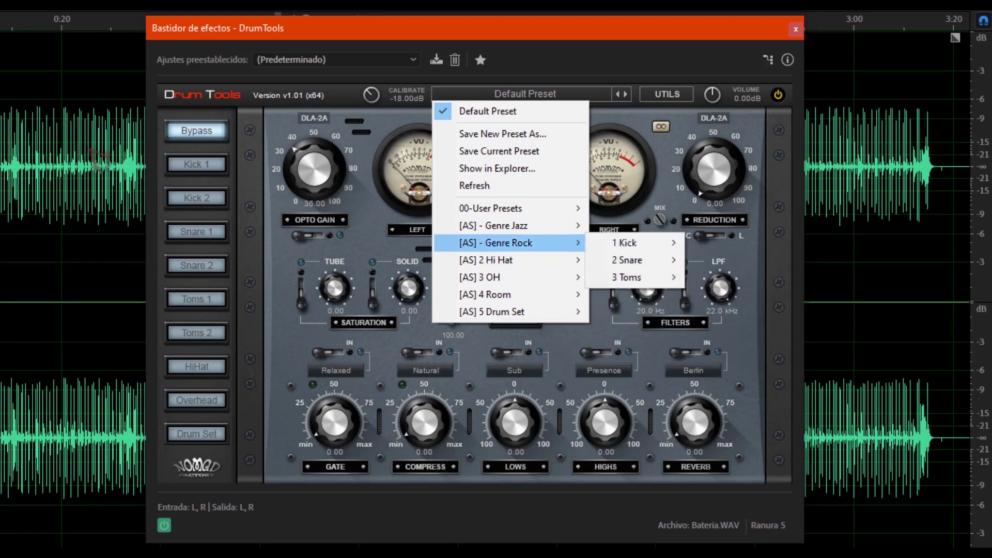
{"action": "mouse_move", "coordinate": [512, 295]}
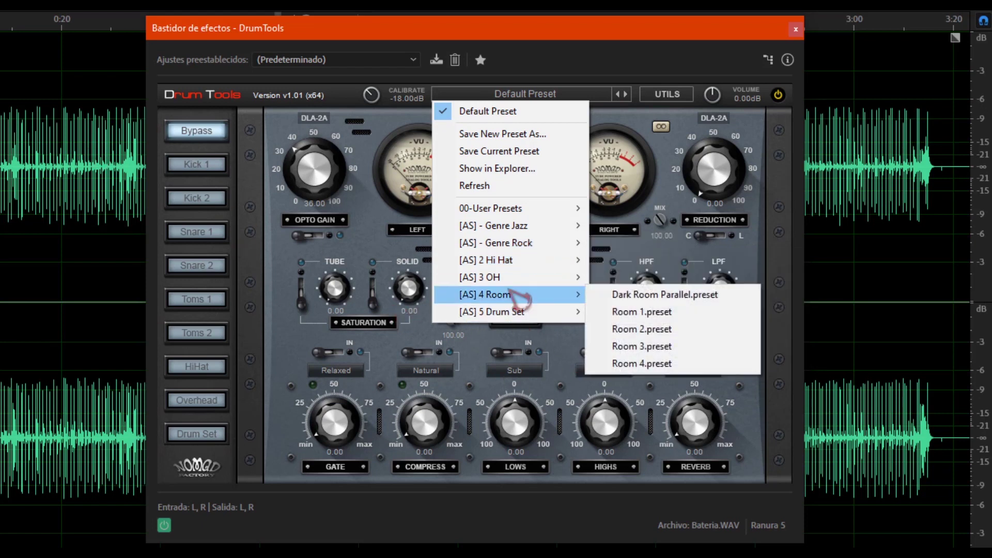
{"action": "mouse_move", "coordinate": [517, 312]}
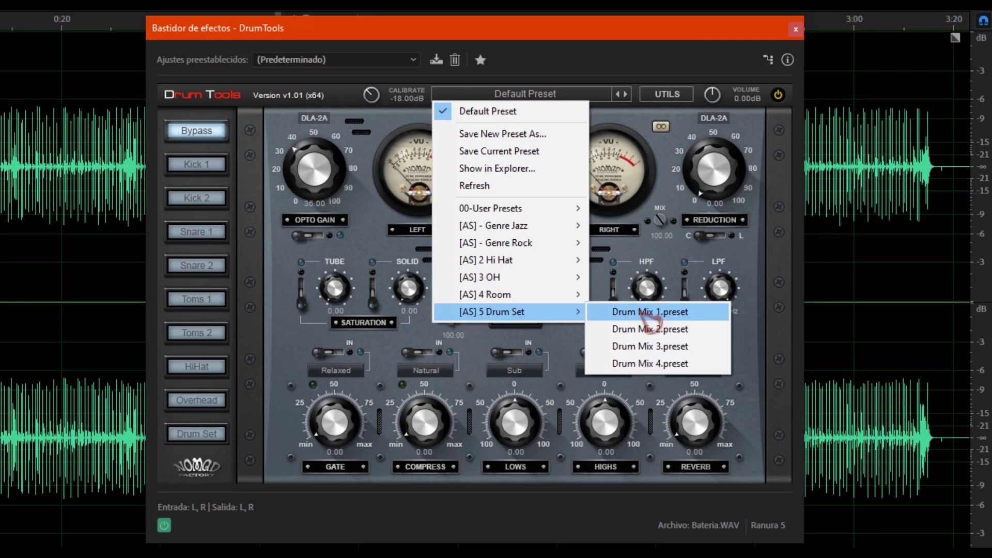
{"action": "left_click", "coordinate": [647, 312]}
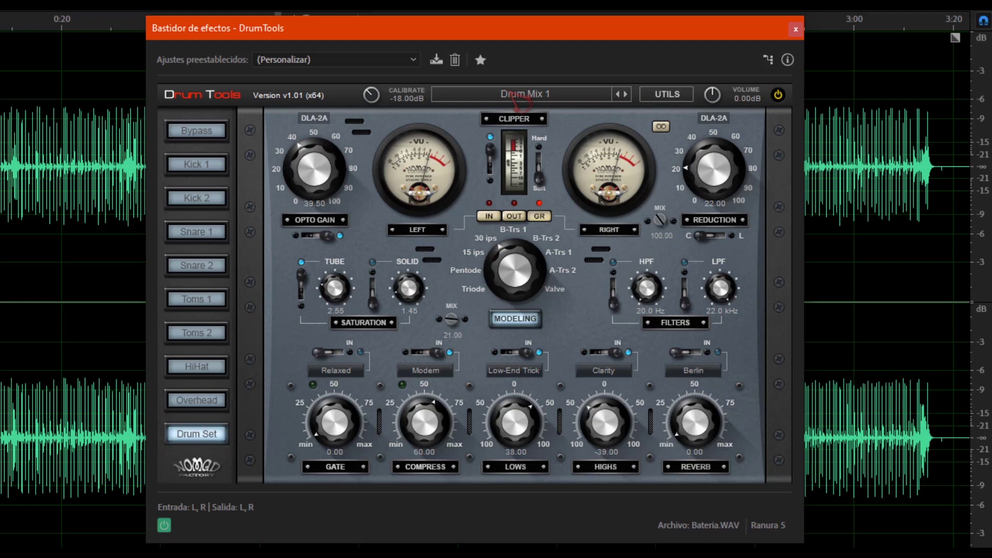
{"action": "left_click", "coordinate": [519, 99]}
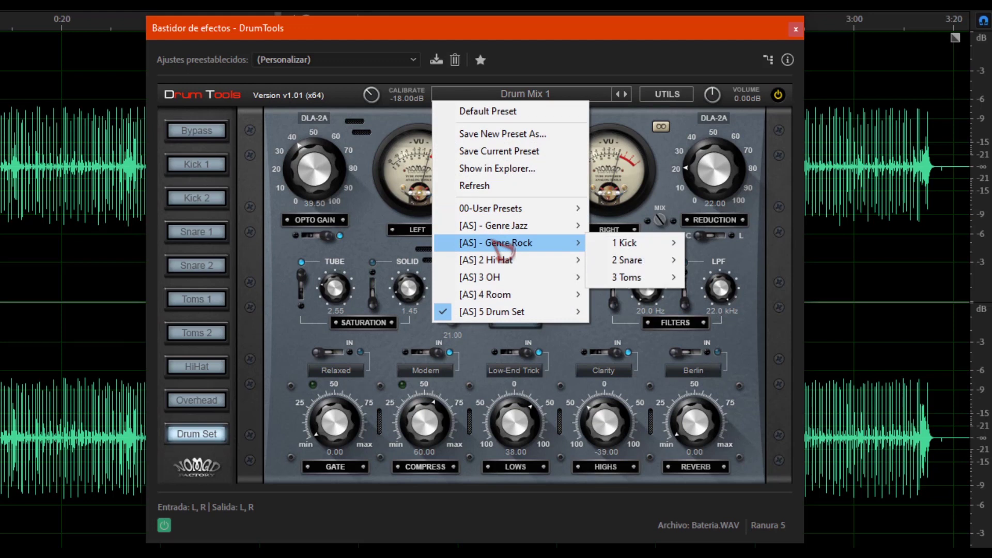
{"action": "mouse_move", "coordinate": [628, 243]}
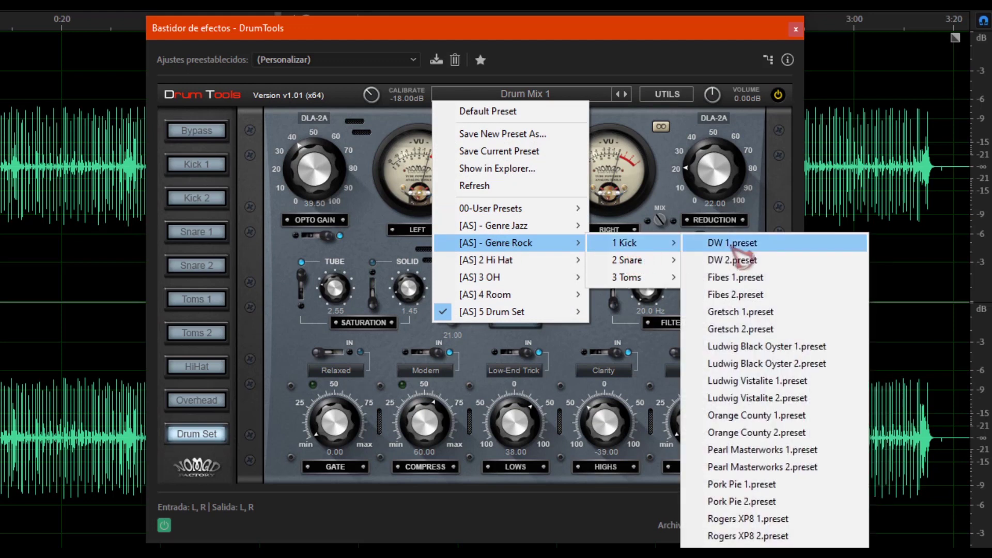
{"action": "mouse_move", "coordinate": [645, 278]}
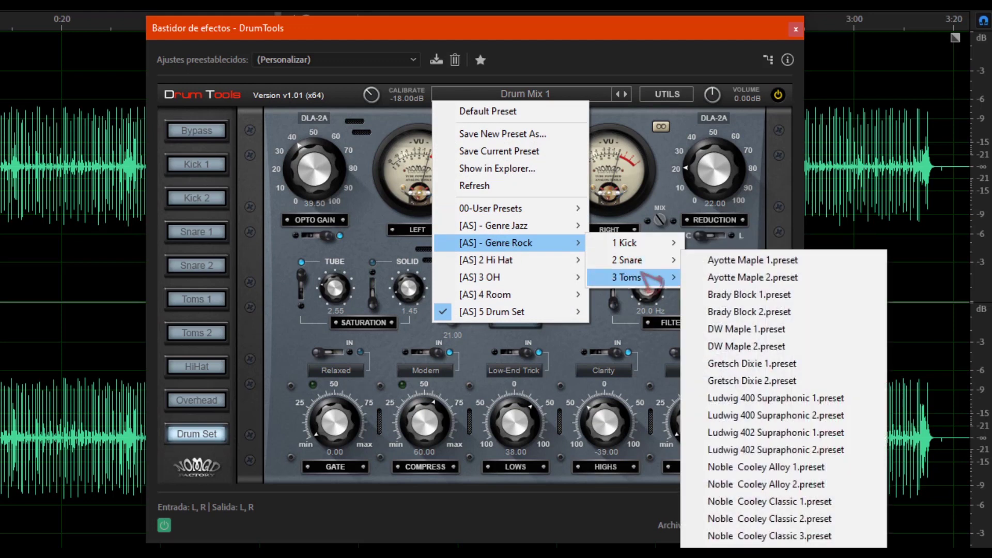
{"action": "mouse_move", "coordinate": [569, 267]}
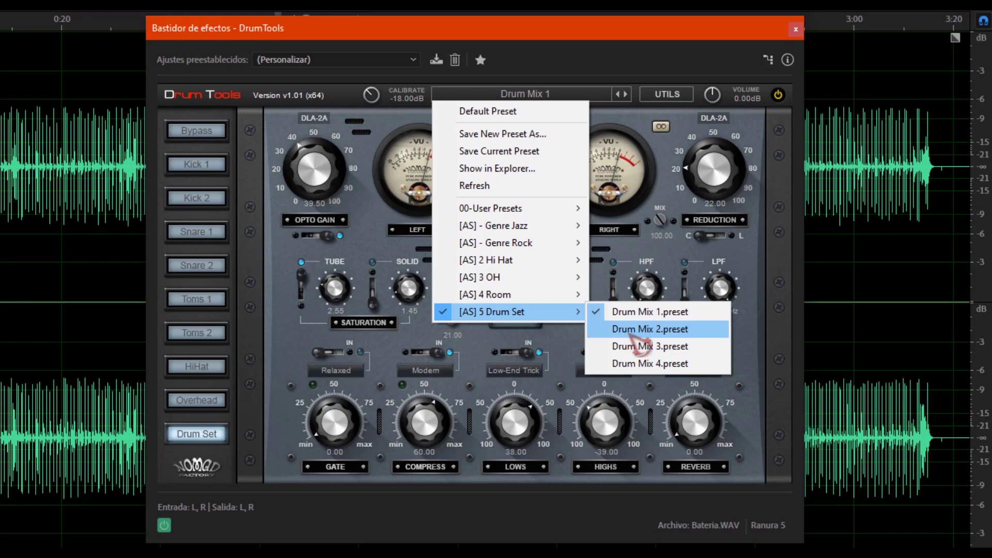
Step: Audition the drum track from about 0:21 with DrumTools switched off, and turn the effect back on
{"action": "left_click", "coordinate": [69, 176]}
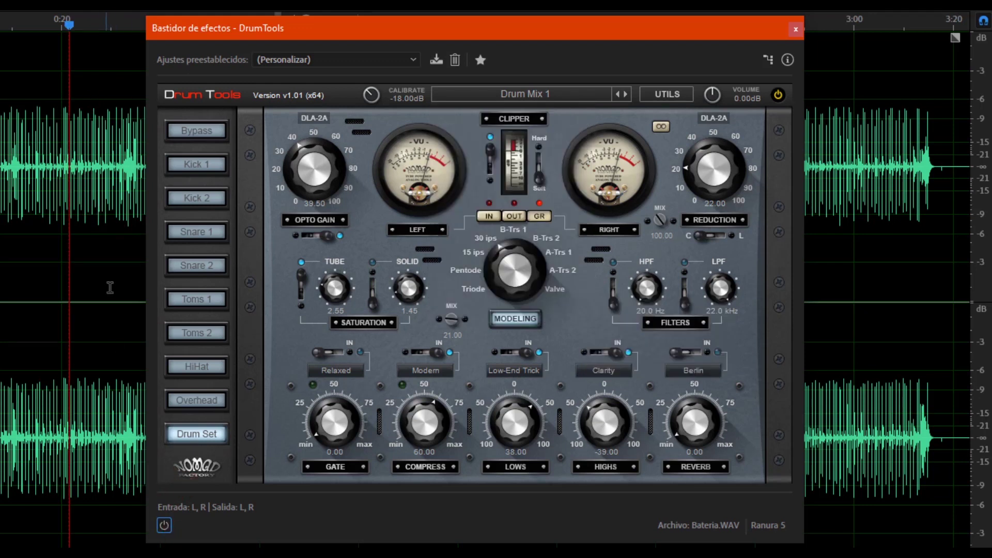
{"action": "key", "text": "space"}
{"action": "left_click_drag", "start_coordinate": [442, 24], "coordinate": [495, 2]}
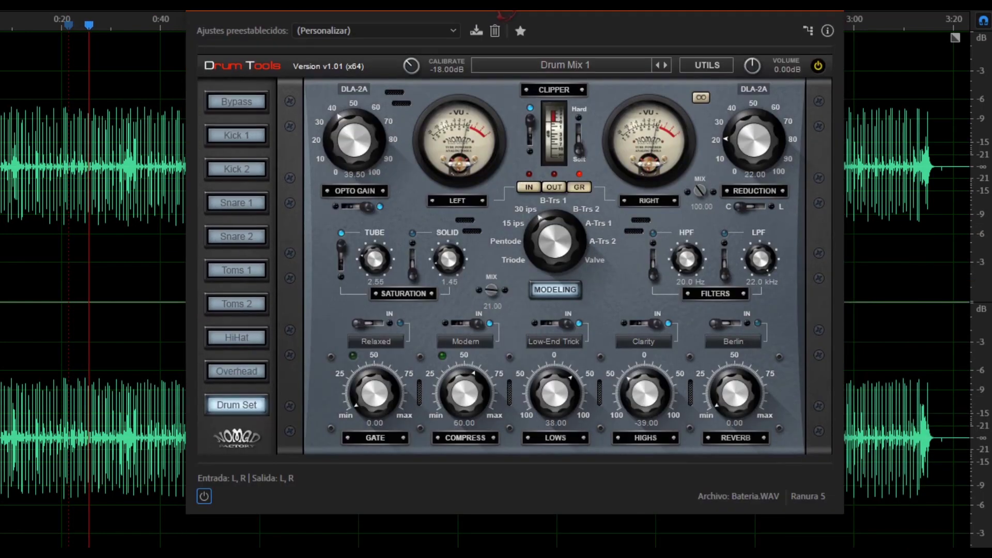
{"action": "left_click", "coordinate": [205, 496]}
Step: Switch the DrumTools instrument mode through Kick 1, Kick 2 and Snare 1, and return to Drum Set
{"action": "left_click", "coordinate": [583, 67]}
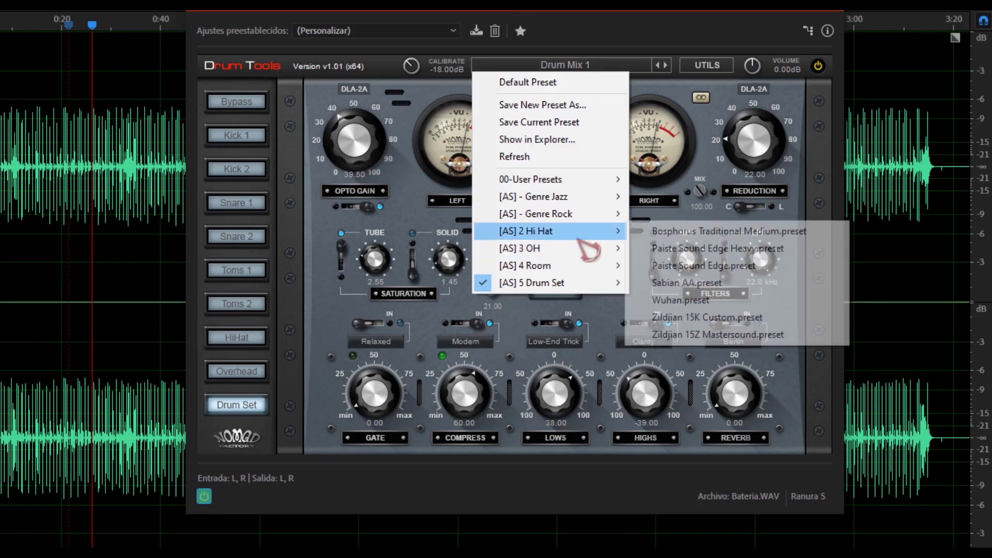
{"action": "left_click", "coordinate": [237, 135]}
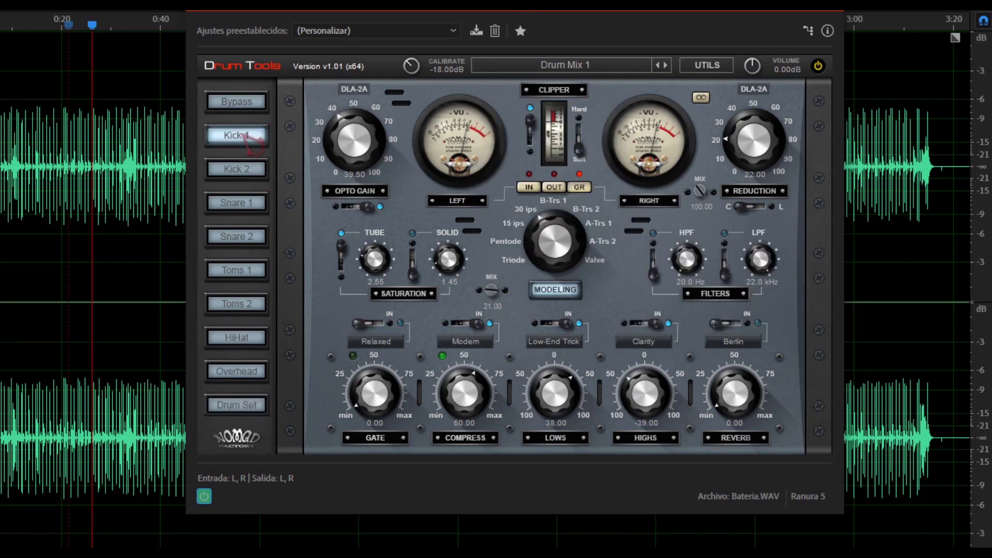
{"action": "left_click", "coordinate": [247, 171]}
{"action": "left_click", "coordinate": [248, 203]}
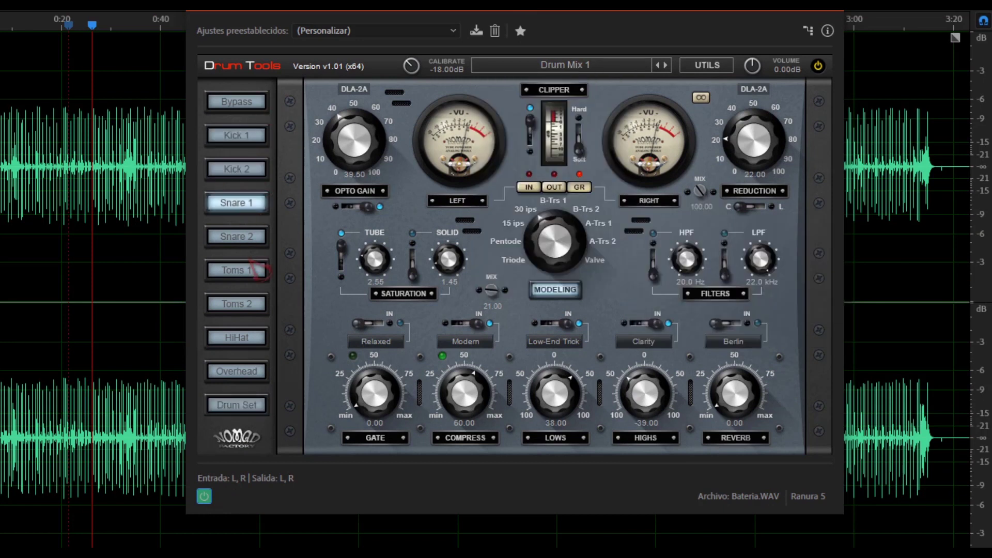
{"action": "left_click", "coordinate": [250, 408]}
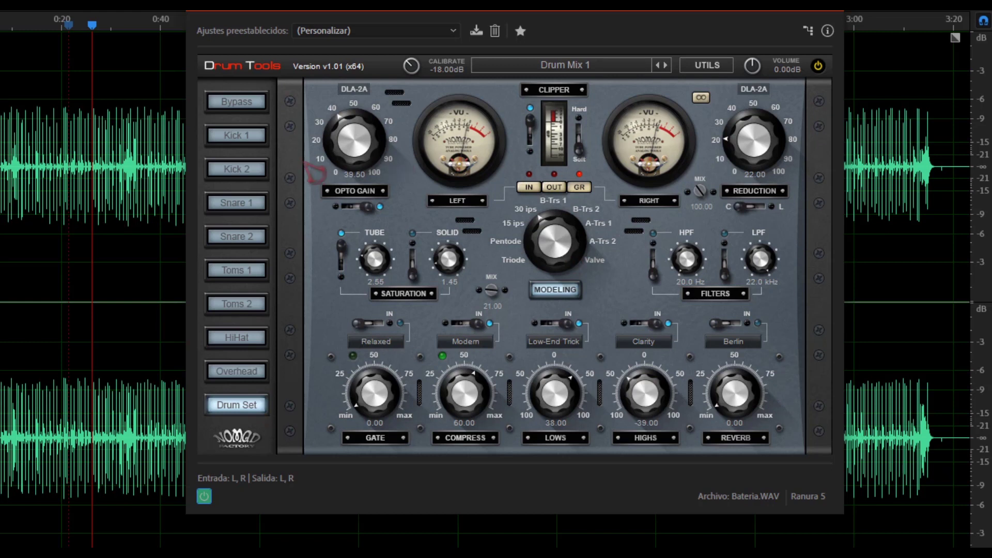
Step: Select the Kick 1 mode, and set Opto Gain to 27.50 and Gate to 28.50
{"action": "left_click", "coordinate": [235, 135]}
{"action": "left_click", "coordinate": [245, 175]}
{"action": "left_click", "coordinate": [250, 136]}
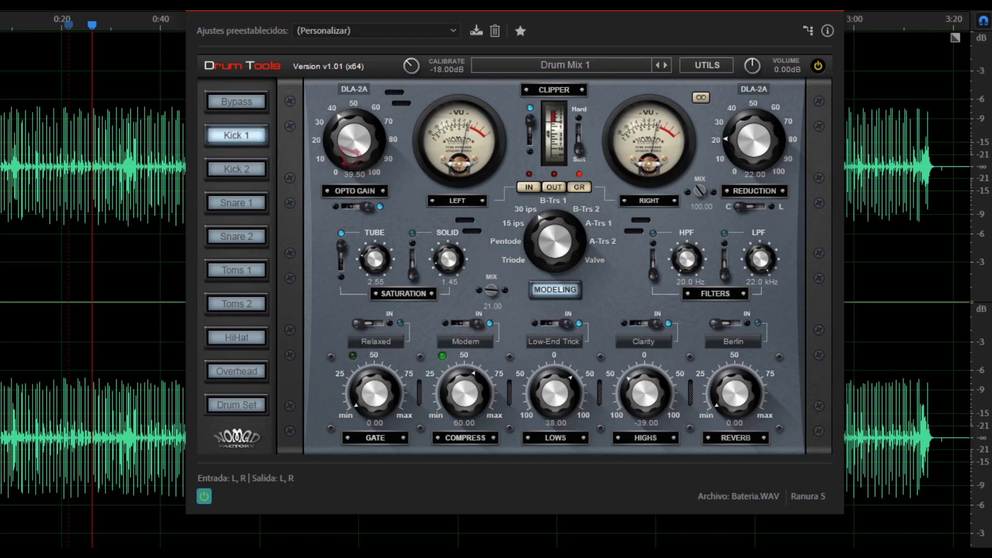
{"action": "left_click_drag", "start_coordinate": [373, 173], "coordinate": [368, 193]}
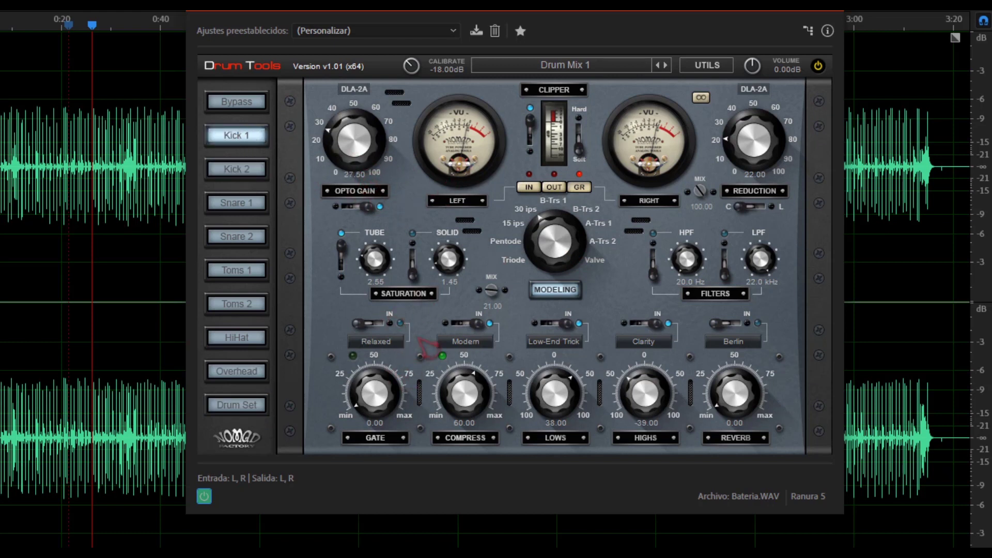
{"action": "left_click_drag", "start_coordinate": [367, 415], "coordinate": [372, 386]}
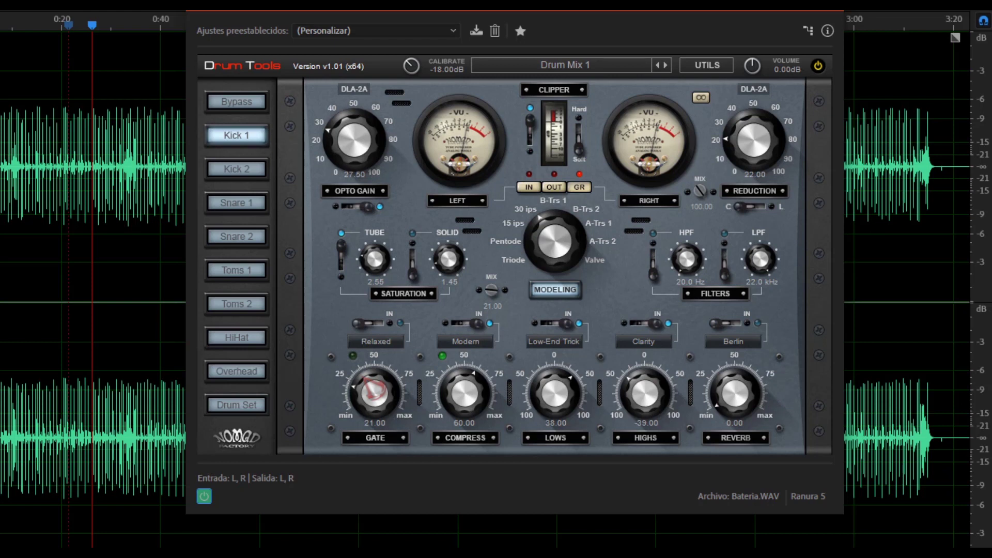
{"action": "mouse_move", "coordinate": [374, 392]}
{"action": "left_mouse_down"}
{"action": "mouse_move", "coordinate": [380, 376]}
{"action": "mouse_move", "coordinate": [376, 402]}
{"action": "left_mouse_up"}
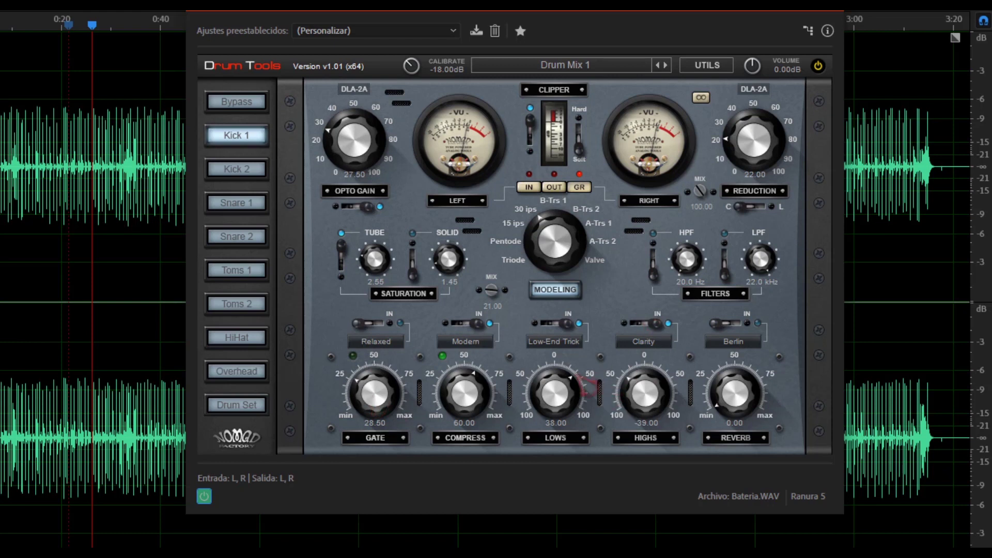
Step: Set Compress to 37.00, Lows to -41.00 and Highs to -23.00, keeping Reverb at 0.00
{"action": "left_click_drag", "start_coordinate": [466, 402], "coordinate": [468, 439]}
{"action": "left_click_drag", "start_coordinate": [562, 435], "coordinate": [558, 419]}
{"action": "left_click_drag", "start_coordinate": [644, 396], "coordinate": [643, 393]}
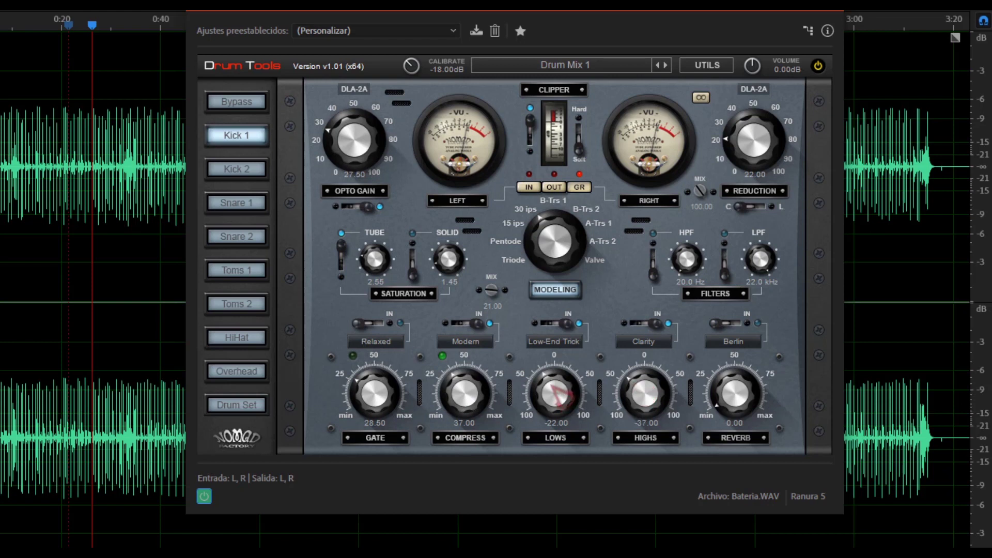
{"action": "left_click_drag", "start_coordinate": [552, 388], "coordinate": [551, 400]}
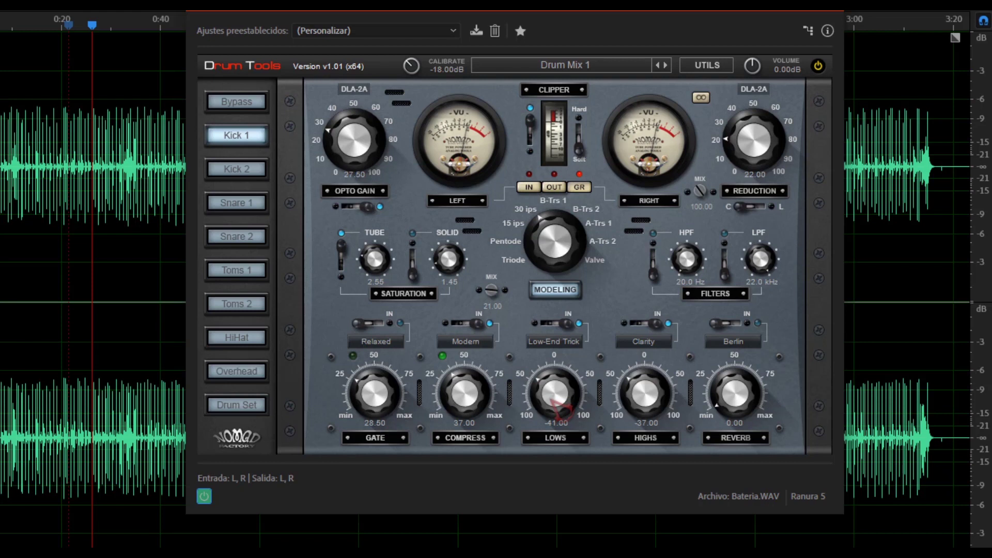
{"action": "left_click_drag", "start_coordinate": [627, 419], "coordinate": [622, 401]}
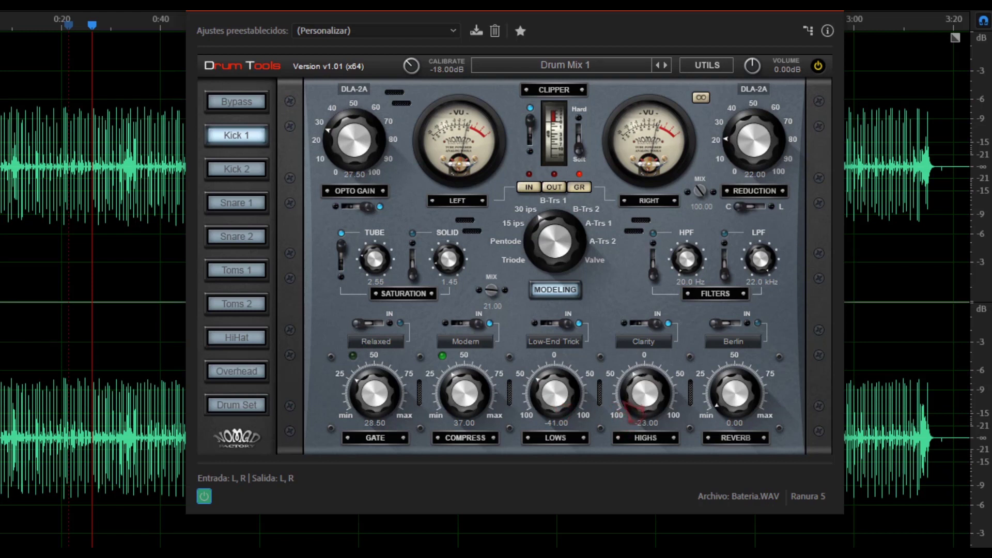
{"action": "left_click_drag", "start_coordinate": [732, 403], "coordinate": [734, 367]}
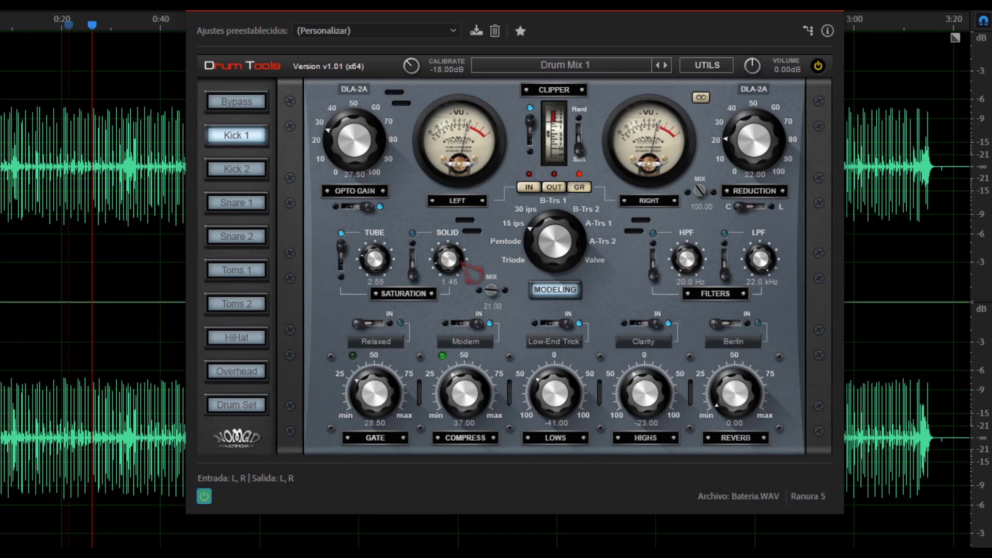
Step: Place the playhead at about 0:32 and reload the Drum Mix 1 preset to restore its settings
{"action": "left_click", "coordinate": [121, 185]}
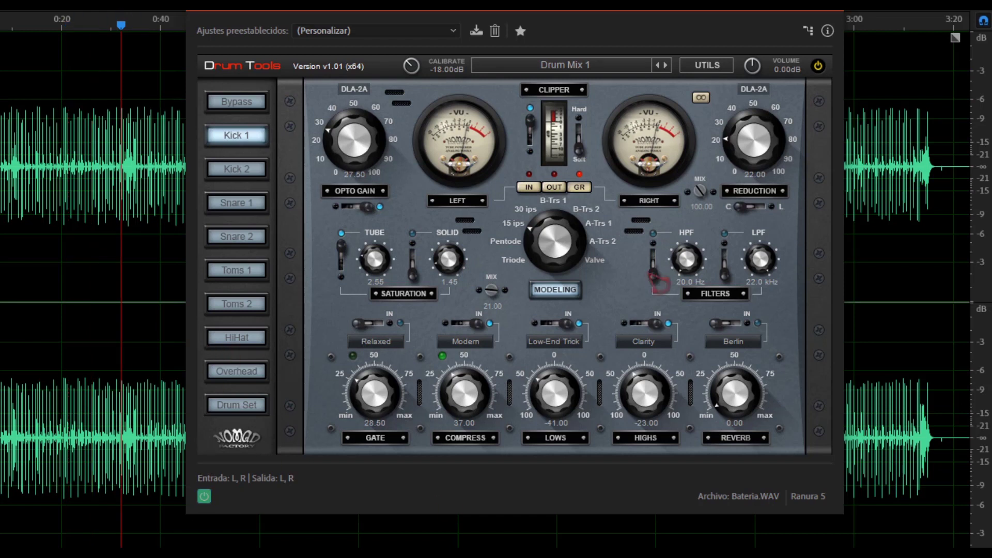
{"action": "left_click", "coordinate": [587, 71]}
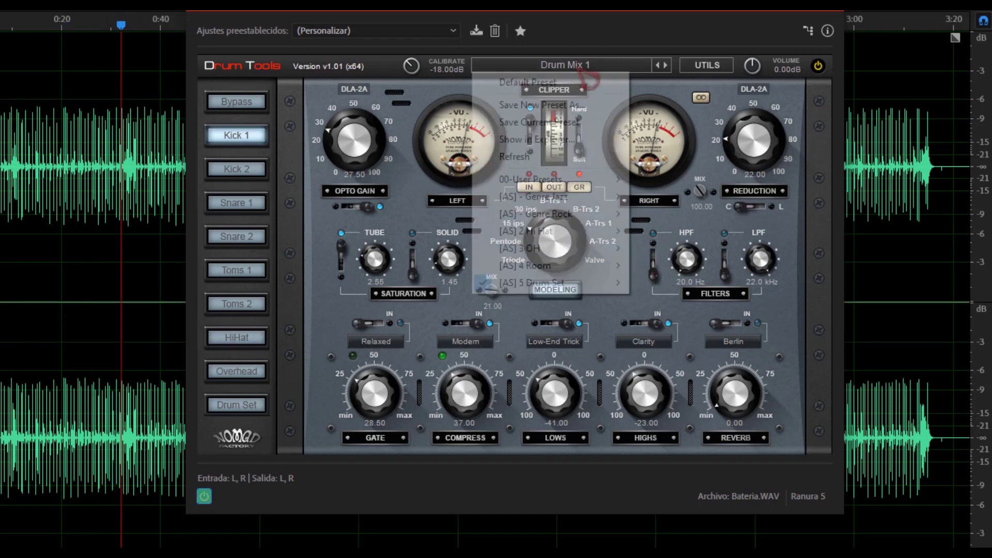
{"action": "mouse_move", "coordinate": [588, 284]}
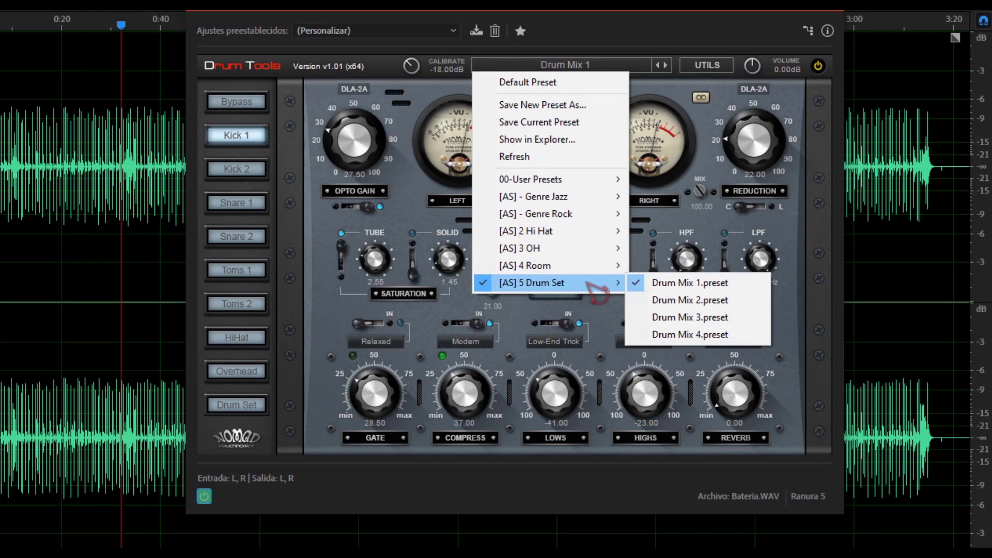
{"action": "left_click", "coordinate": [715, 300]}
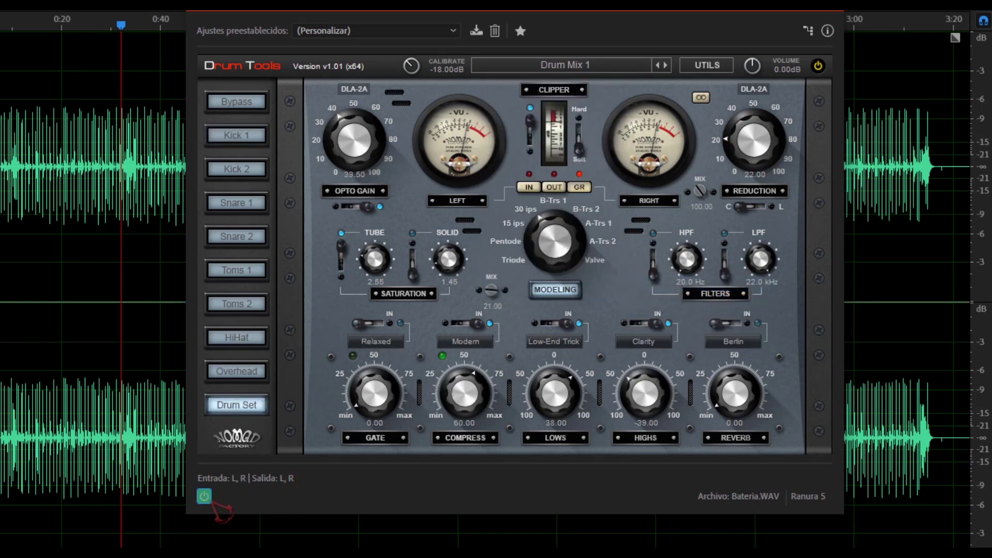
Step: Compare the drum track during playback with DrumTools switched off and on, leaving the effect on
{"action": "left_click", "coordinate": [205, 497]}
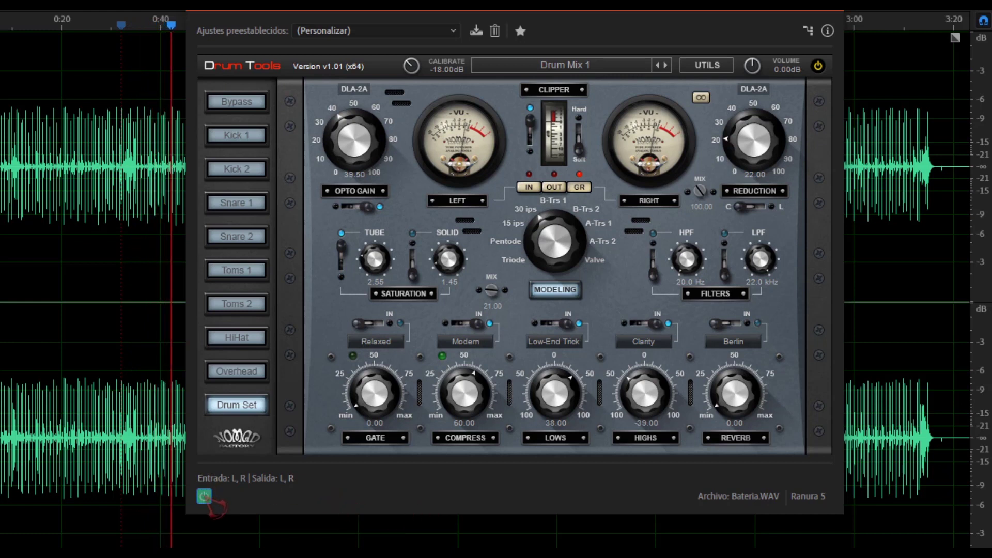
{"action": "left_click", "coordinate": [205, 497]}
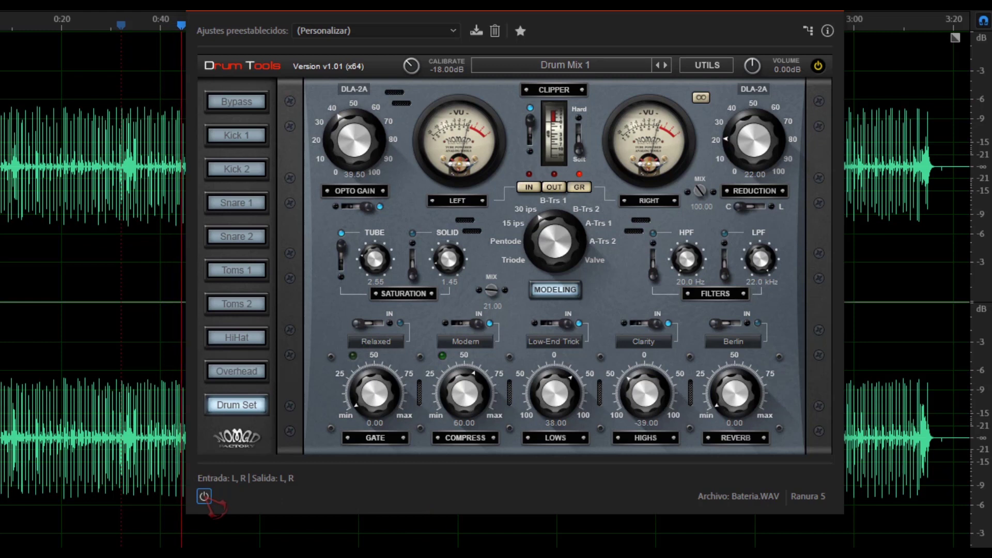
{"action": "left_click", "coordinate": [205, 496]}
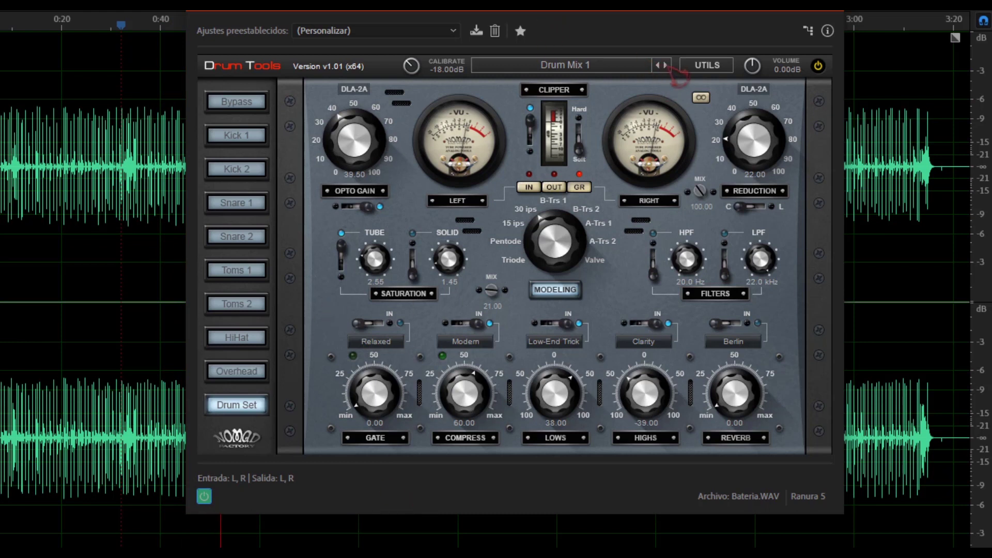
Step: Advance through the Drum Mix 2 and Drum Mix 3 presets during playback to load Drum Mix 4
{"action": "left_click", "coordinate": [667, 66]}
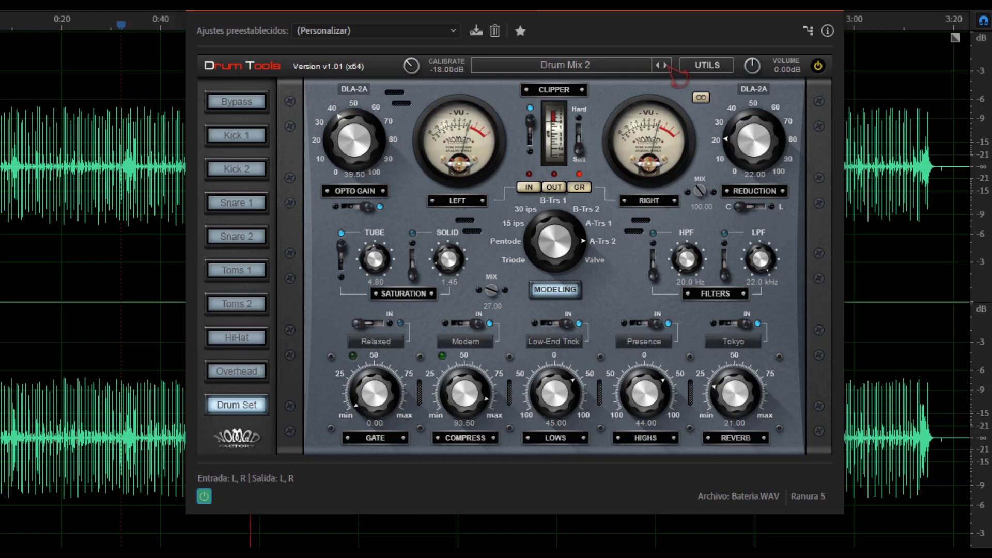
{"action": "left_click", "coordinate": [666, 65]}
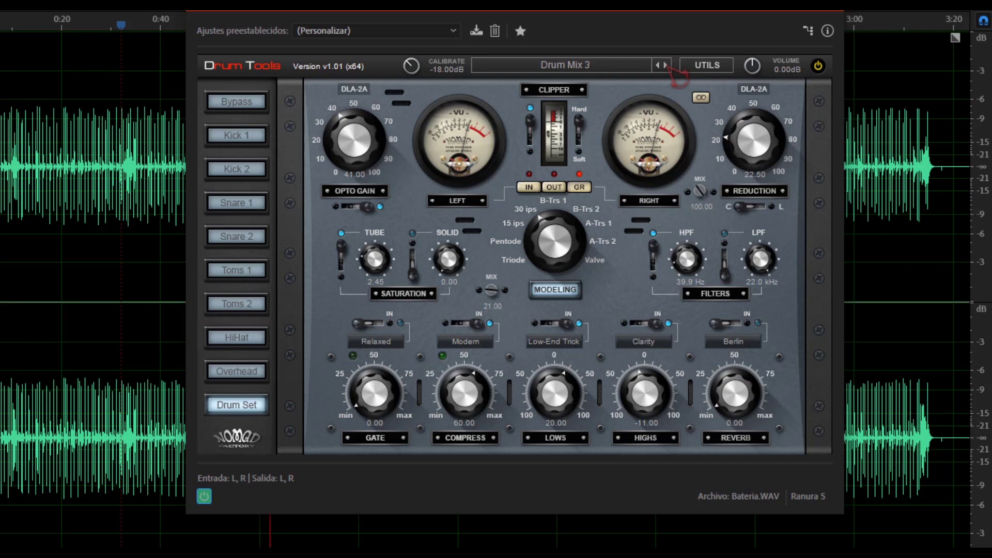
{"action": "left_click", "coordinate": [666, 66]}
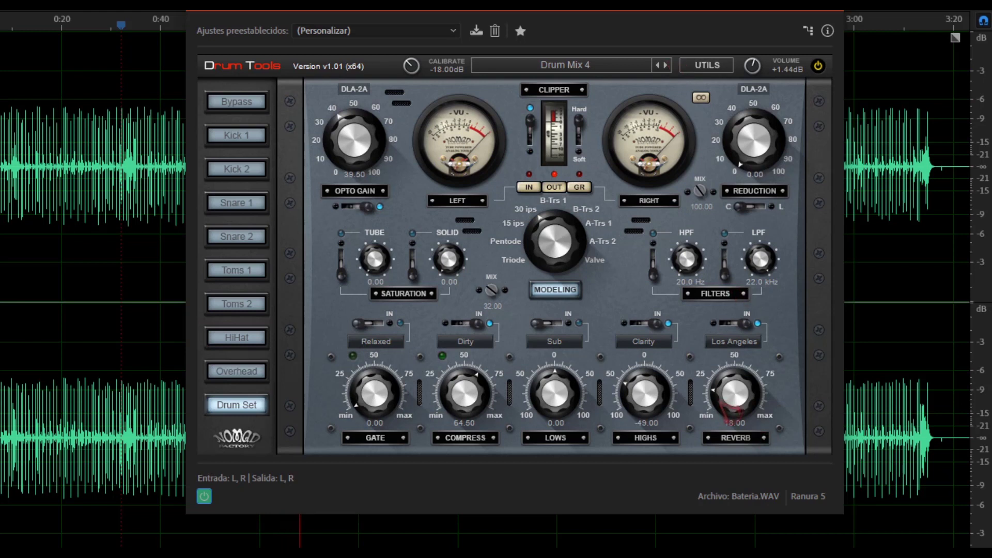
Step: Raise Reverb to 39.50 and switch the Modeling selector to A-Trs 2
{"action": "mouse_move", "coordinate": [729, 407]}
{"action": "left_mouse_down"}
{"action": "mouse_move", "coordinate": [728, 330]}
{"action": "mouse_move", "coordinate": [736, 413]}
{"action": "mouse_move", "coordinate": [730, 396]}
{"action": "mouse_move", "coordinate": [725, 413]}
{"action": "mouse_move", "coordinate": [727, 398]}
{"action": "left_mouse_up"}
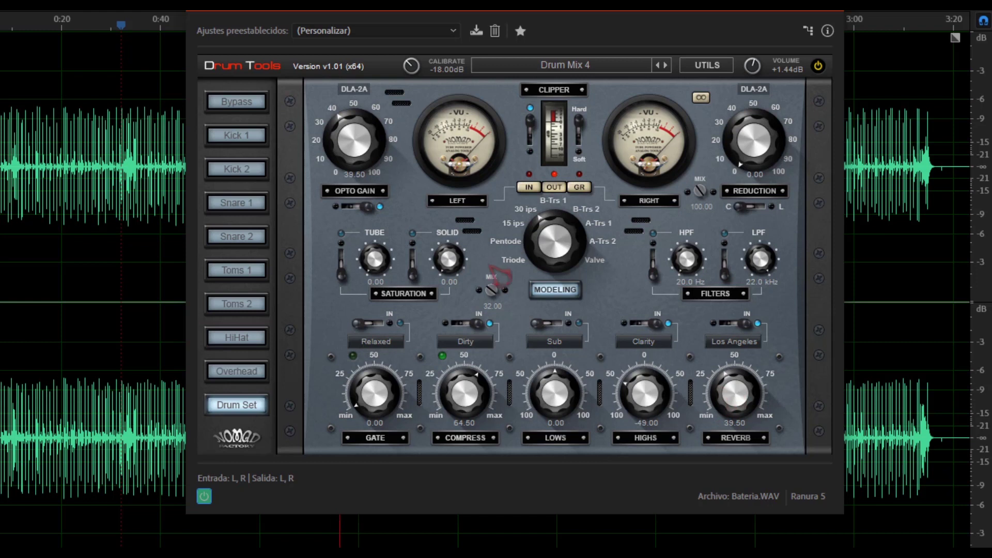
{"action": "left_click_drag", "start_coordinate": [557, 248], "coordinate": [552, 195]}
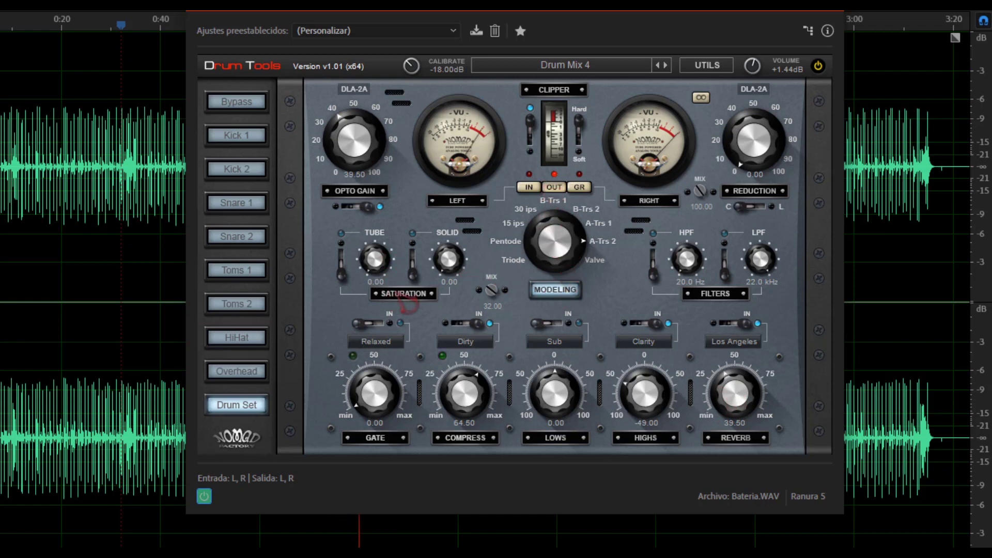
Step: Enable both saturation stages, with Solid at 6.10 and Tube at 7.60
{"action": "left_click", "coordinate": [413, 266]}
{"action": "left_click_drag", "start_coordinate": [450, 255], "coordinate": [447, 227]}
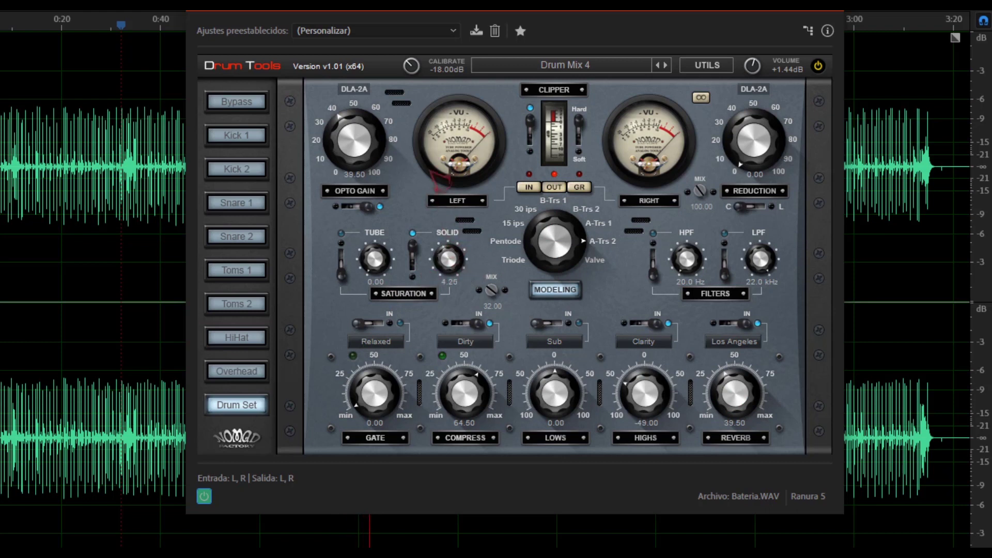
{"action": "left_click_drag", "start_coordinate": [374, 261], "coordinate": [378, 235]}
{"action": "left_click", "coordinate": [341, 266]}
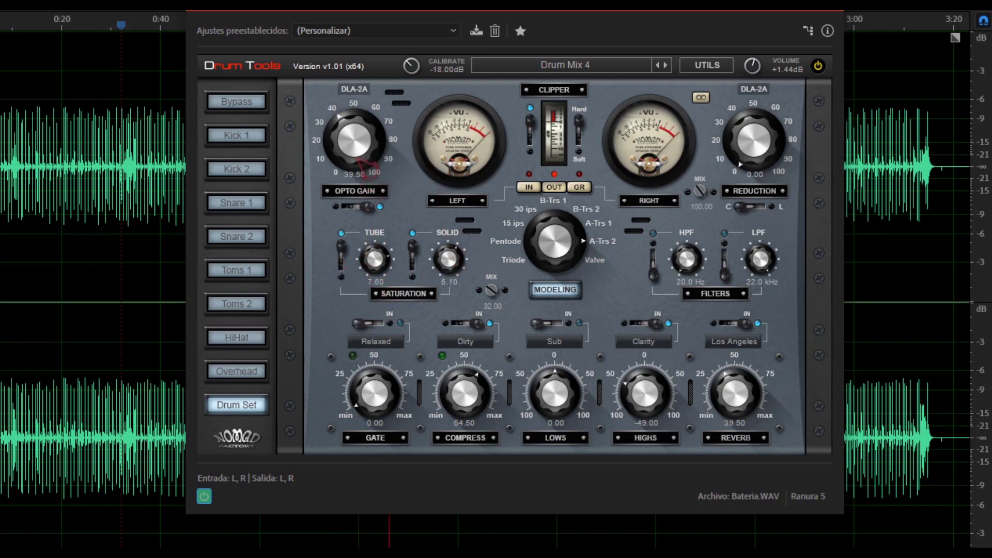
Step: Set Opto Gain to 38.50 and Reduction to 33.50, with the VU meters switched to GR
{"action": "left_click_drag", "start_coordinate": [354, 152], "coordinate": [392, 202]}
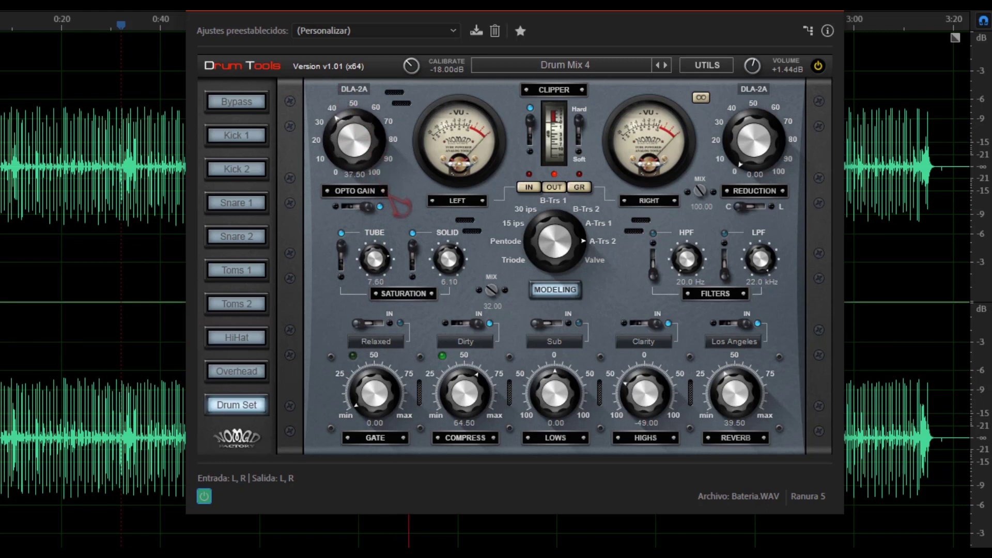
{"action": "left_click_drag", "start_coordinate": [789, 184], "coordinate": [733, 87]}
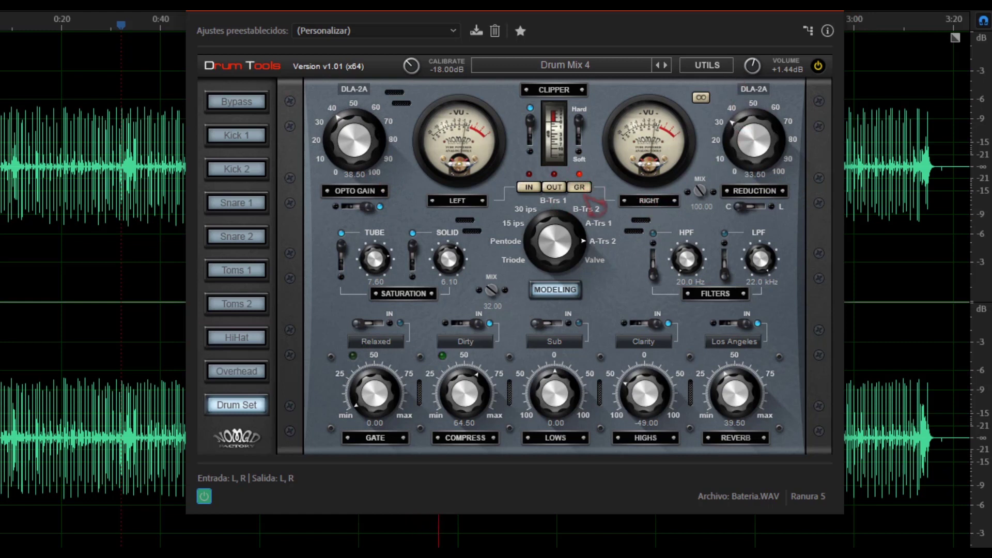
Step: Set Highs to -3.00 and look through its mode choices, keeping Clarity
{"action": "left_click_drag", "start_coordinate": [644, 398], "coordinate": [647, 367]}
{"action": "left_click", "coordinate": [656, 342]}
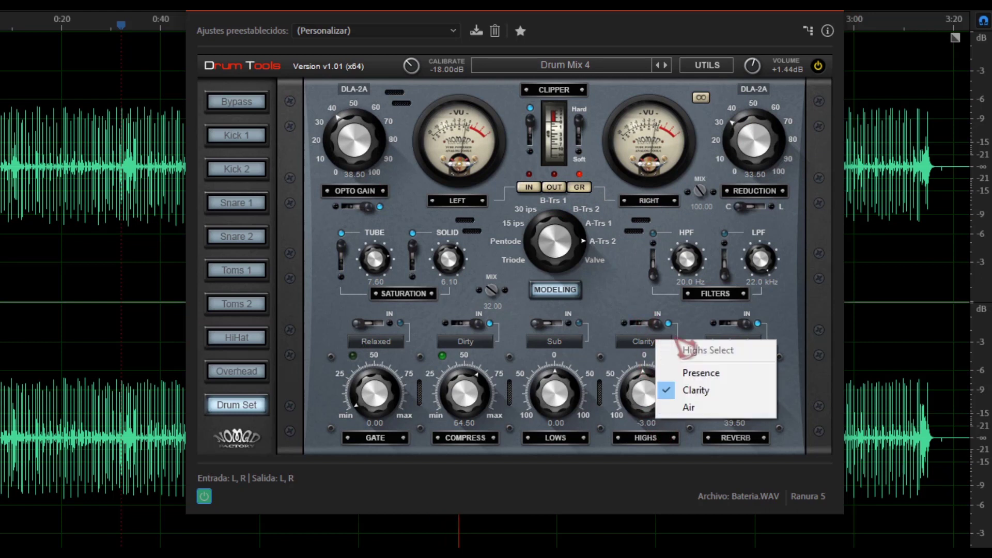
{"action": "left_click", "coordinate": [626, 301]}
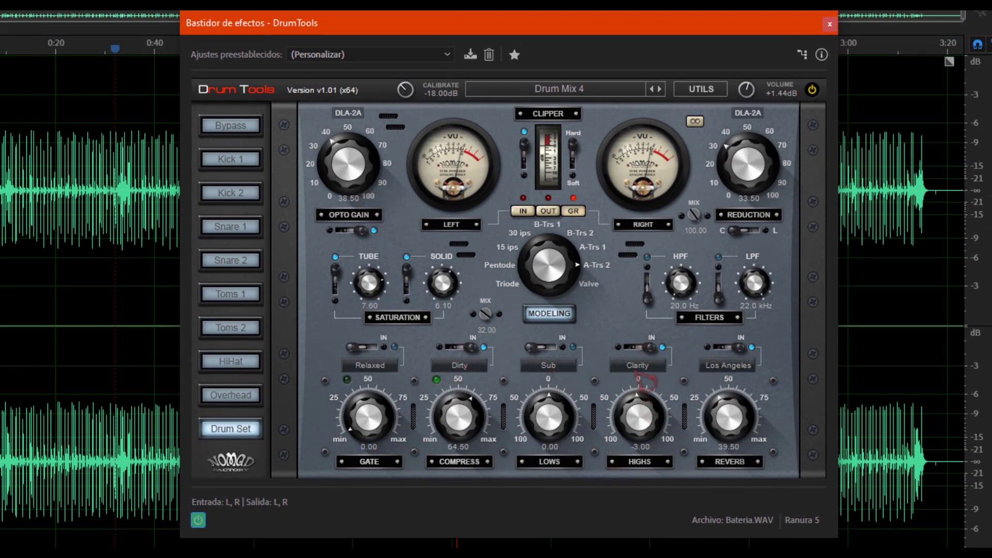
Step: Switch Highs to Presence, toggle its section off and on, and raise it to 52.00
{"action": "left_click", "coordinate": [644, 369]}
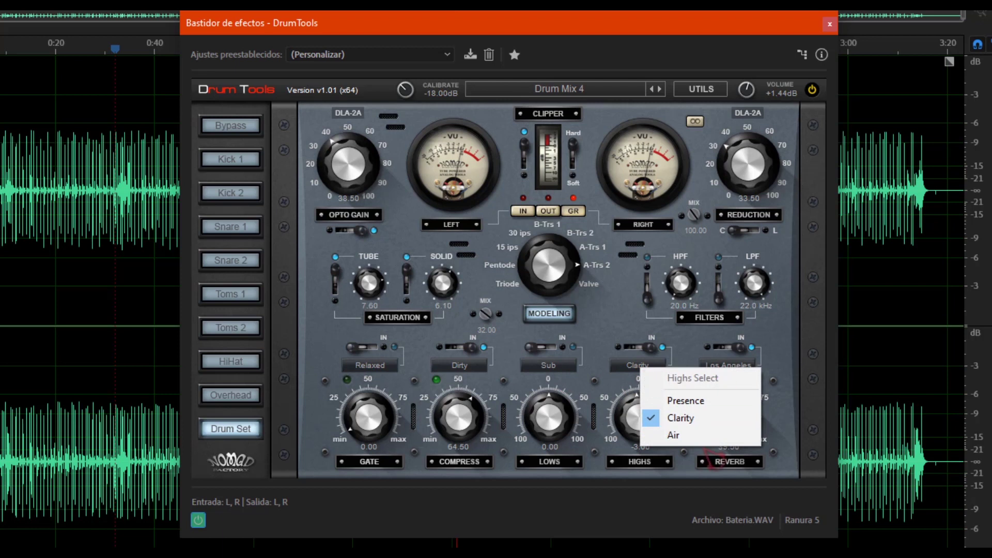
{"action": "left_click", "coordinate": [716, 404]}
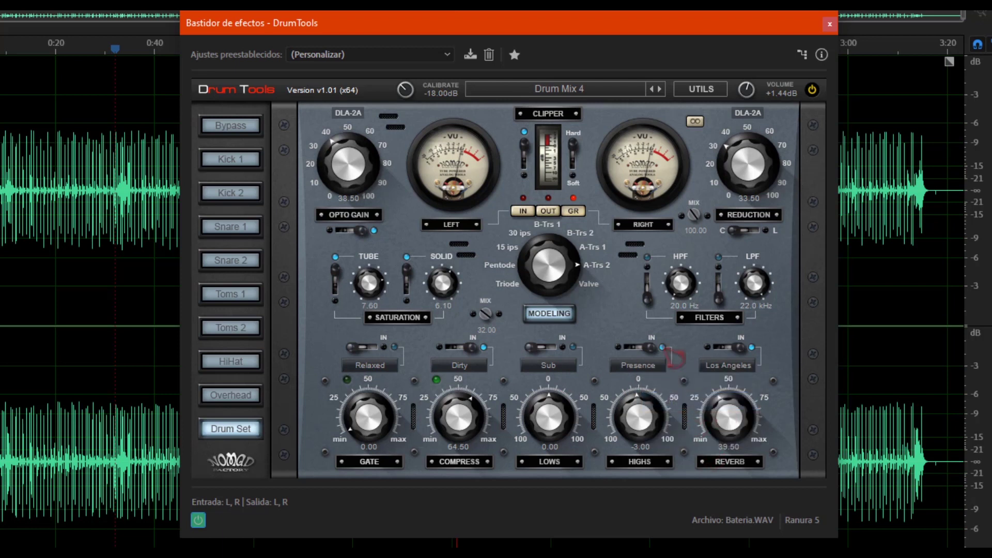
{"action": "left_click", "coordinate": [635, 347]}
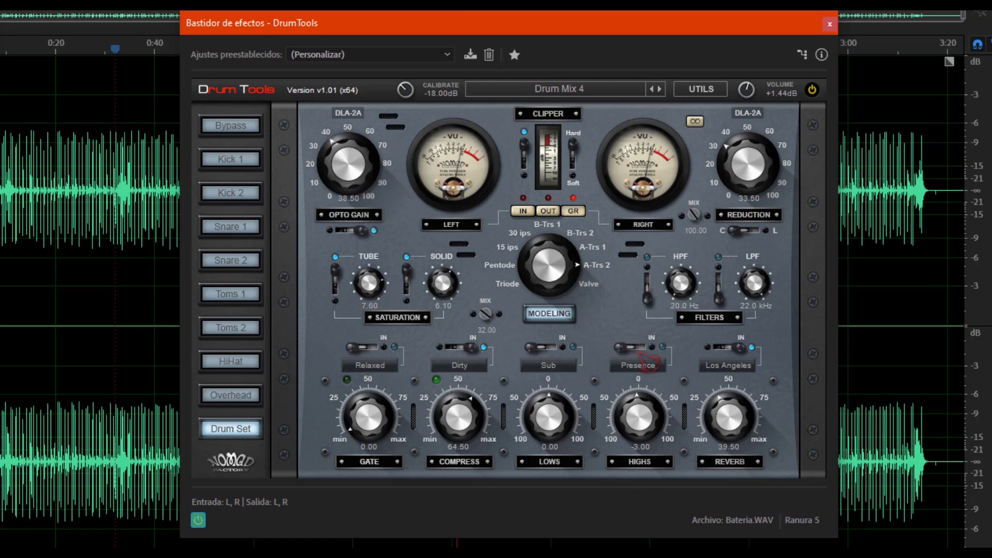
{"action": "left_click_drag", "start_coordinate": [633, 426], "coordinate": [641, 398]}
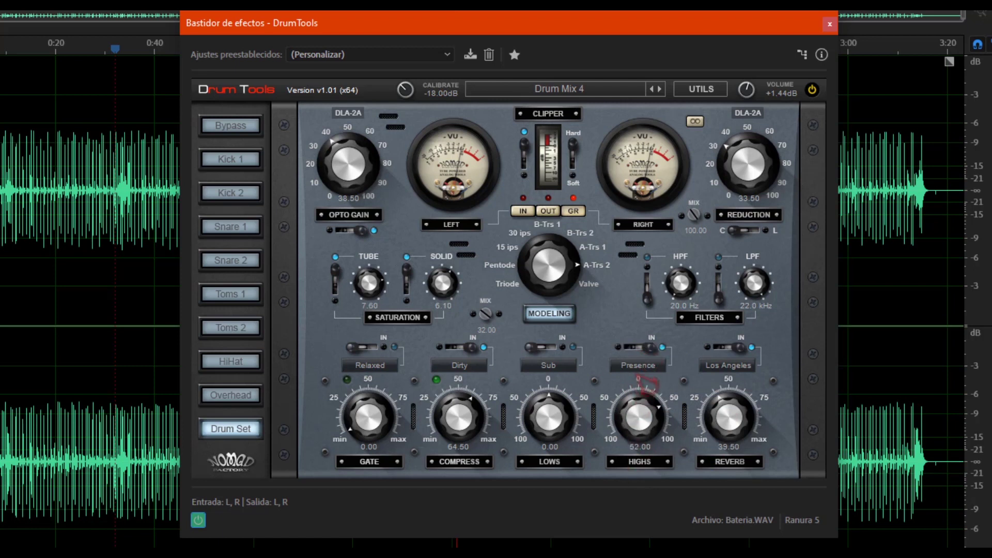
Step: Lower the Presence Highs to -45.00, then try the Air mode with Highs at -3.00
{"action": "left_click", "coordinate": [652, 365]}
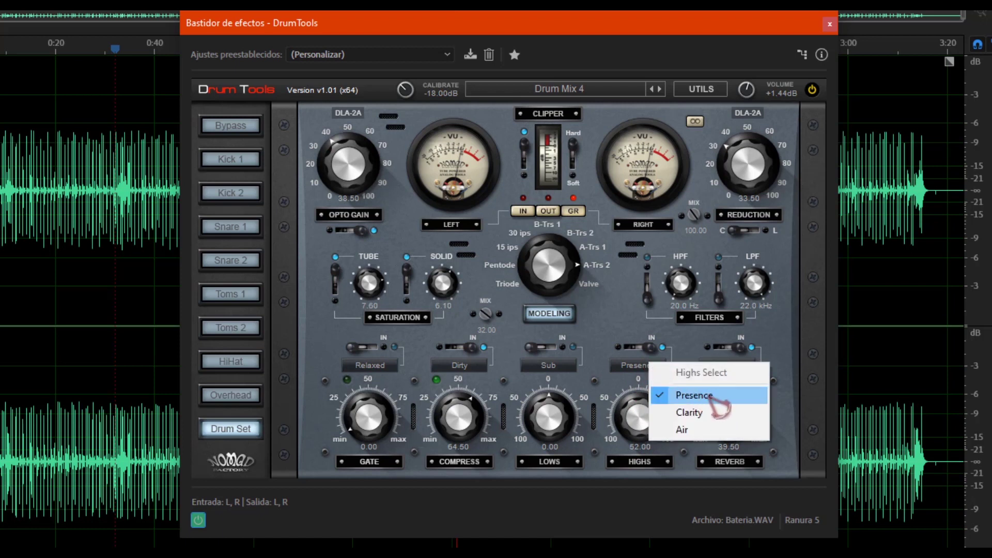
{"action": "left_click", "coordinate": [702, 396]}
{"action": "left_click_drag", "start_coordinate": [639, 408], "coordinate": [692, 440]}
{"action": "left_click", "coordinate": [663, 368]}
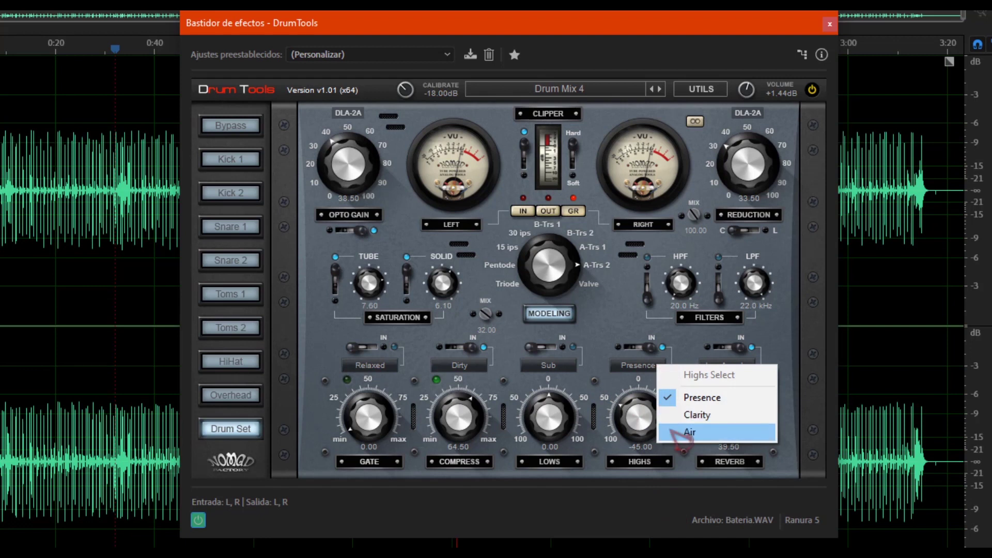
{"action": "left_click", "coordinate": [689, 432]}
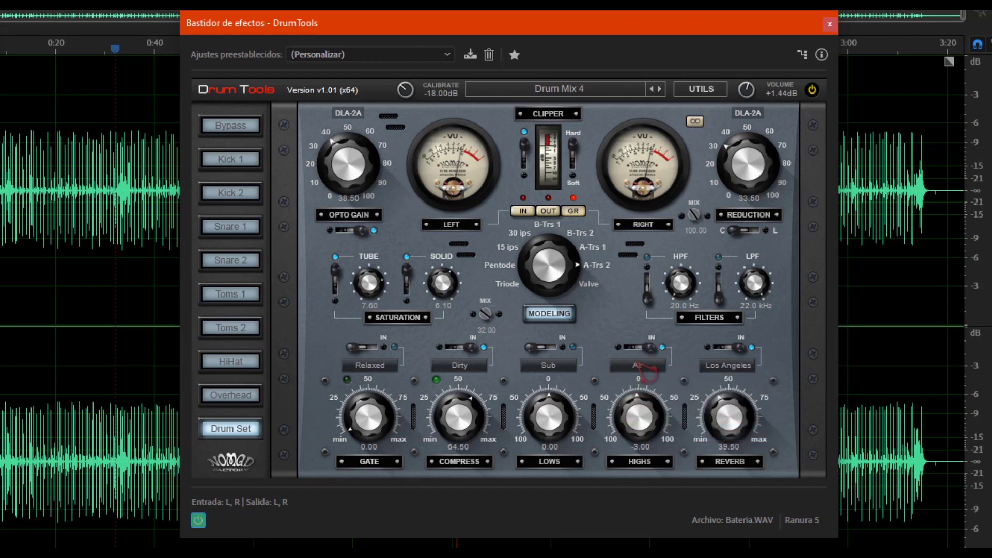
Step: Return Highs to Clarity mode at 17.00, keeping Clarity after reviewing the mode choices
{"action": "left_click", "coordinate": [647, 365]}
{"action": "left_click", "coordinate": [670, 409]}
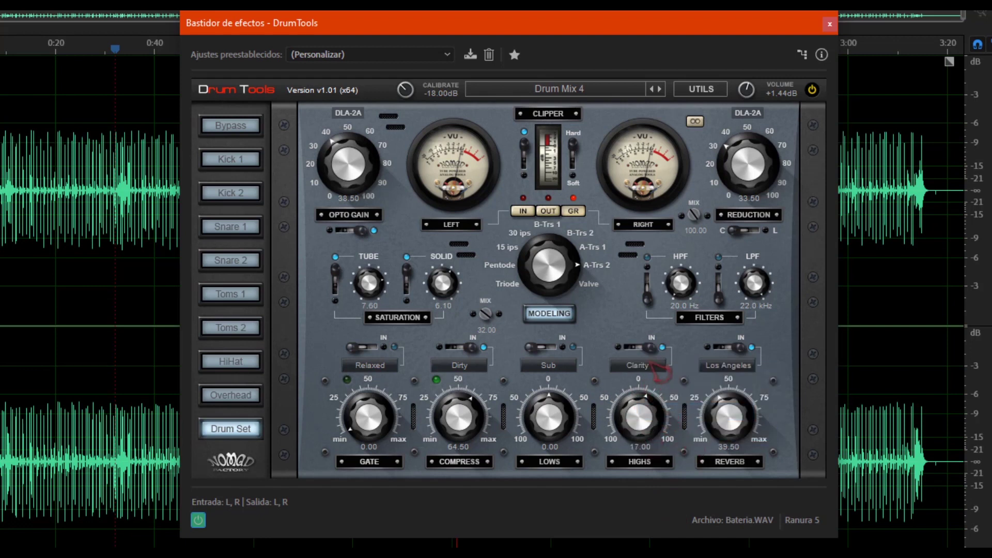
{"action": "left_click", "coordinate": [649, 365]}
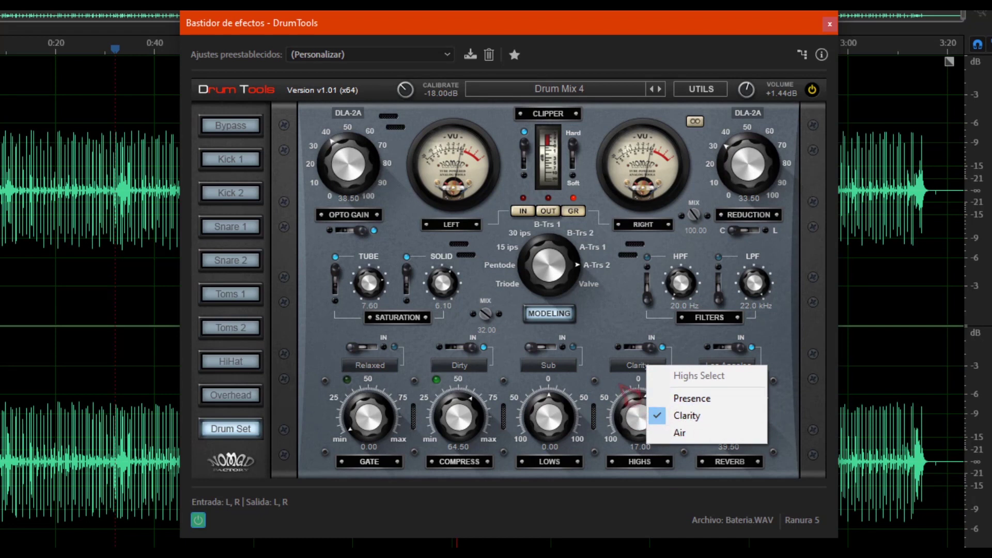
{"action": "left_click", "coordinate": [634, 407]}
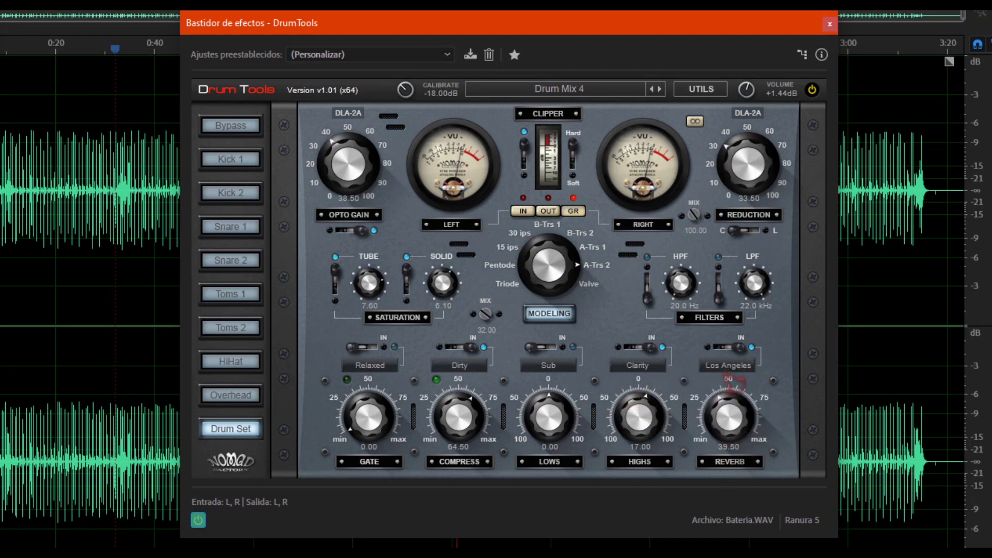
Step: Set the Reverb type to London and enable Lows in Sub mode at -2.00
{"action": "left_click", "coordinate": [729, 379]}
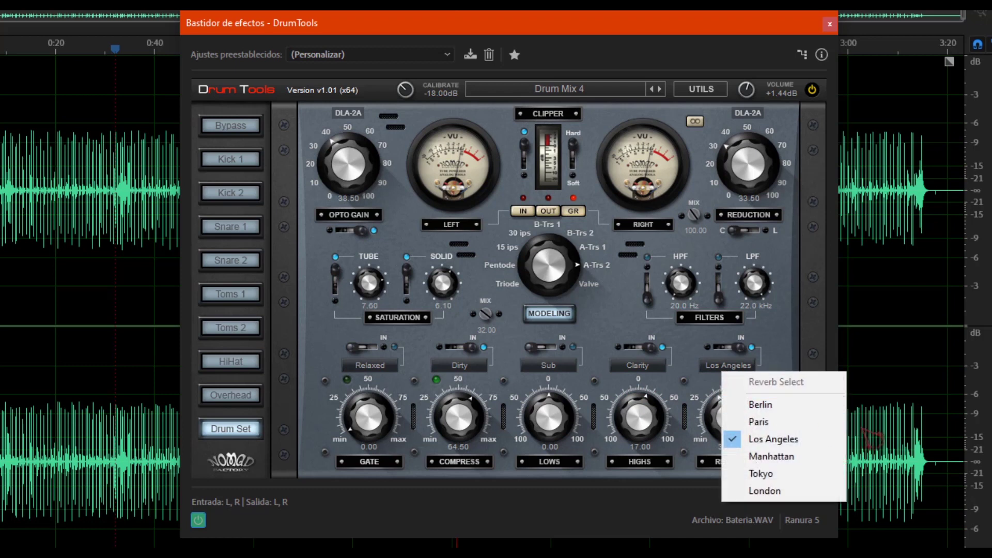
{"action": "left_click", "coordinate": [814, 497]}
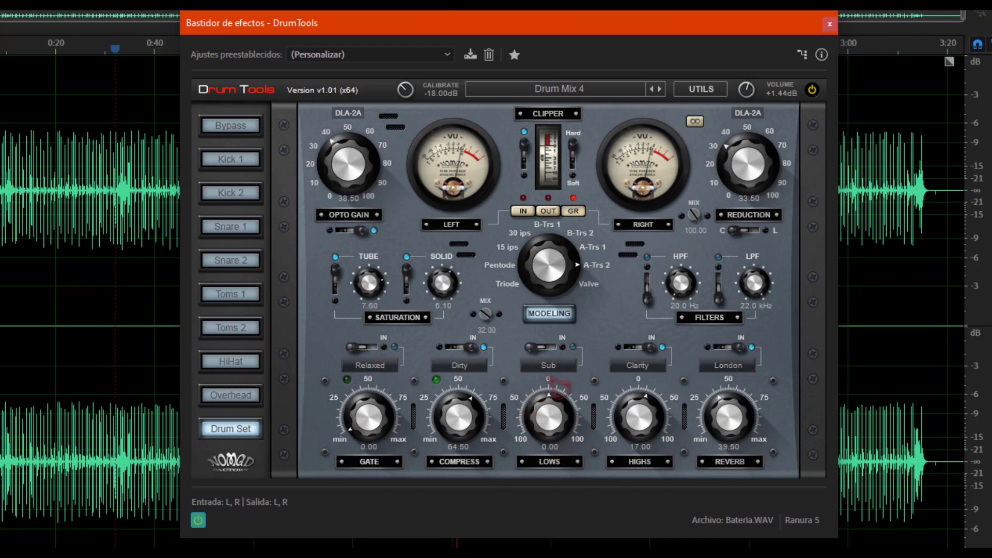
{"action": "left_click", "coordinate": [562, 369]}
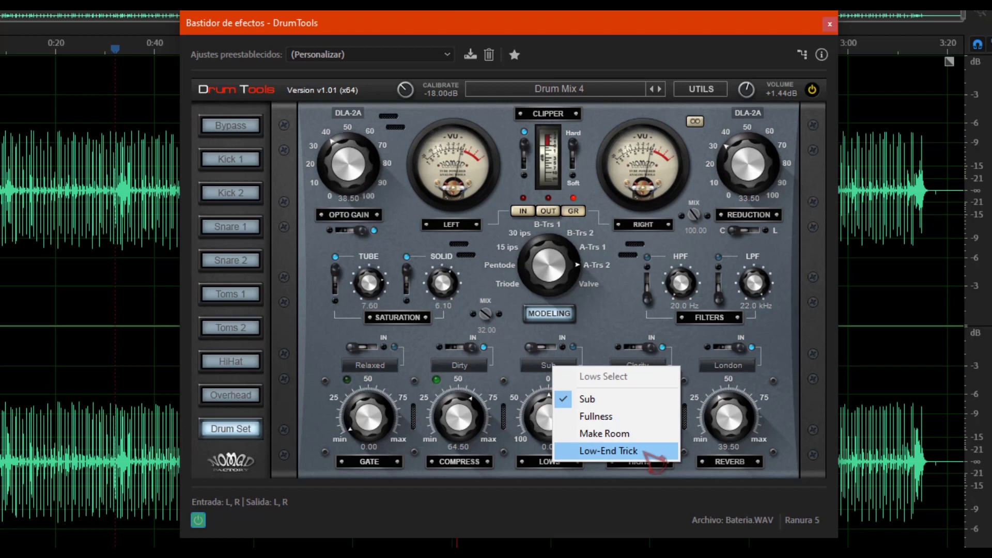
{"action": "left_click", "coordinate": [540, 401]}
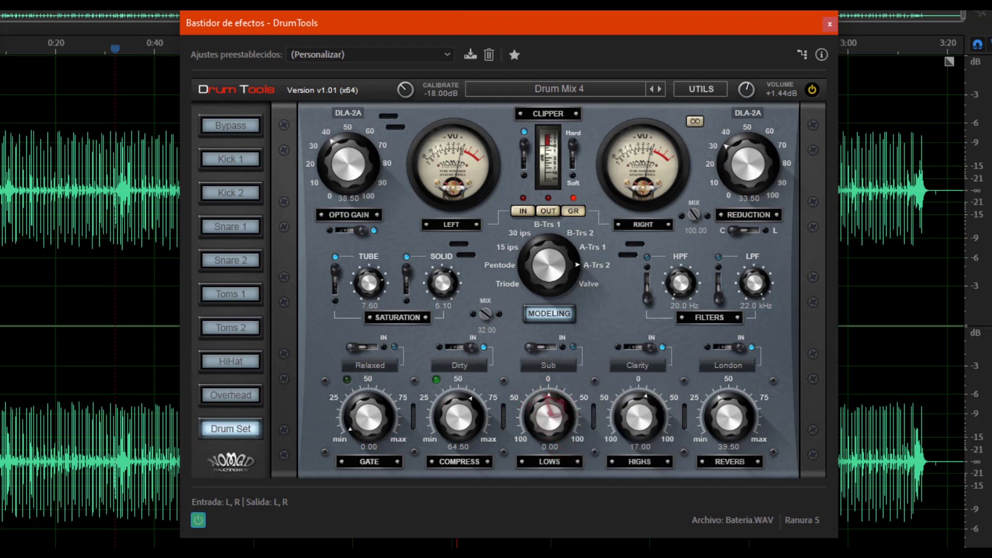
{"action": "mouse_move", "coordinate": [552, 425]}
{"action": "left_mouse_down"}
{"action": "mouse_move", "coordinate": [558, 413]}
{"action": "mouse_move", "coordinate": [549, 422]}
{"action": "left_mouse_up"}
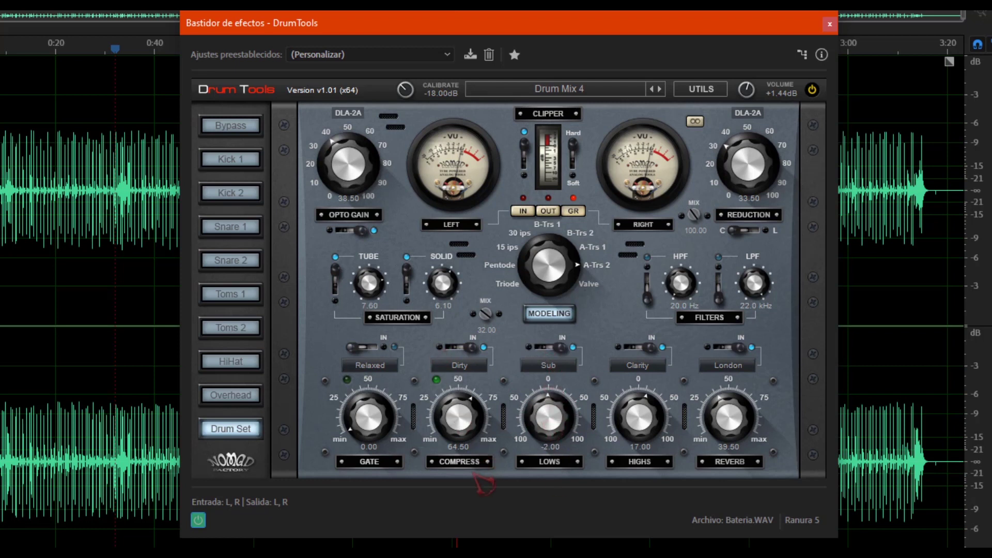
Step: Look through the available Compress types, keeping Dirty selected
{"action": "left_click", "coordinate": [458, 368]}
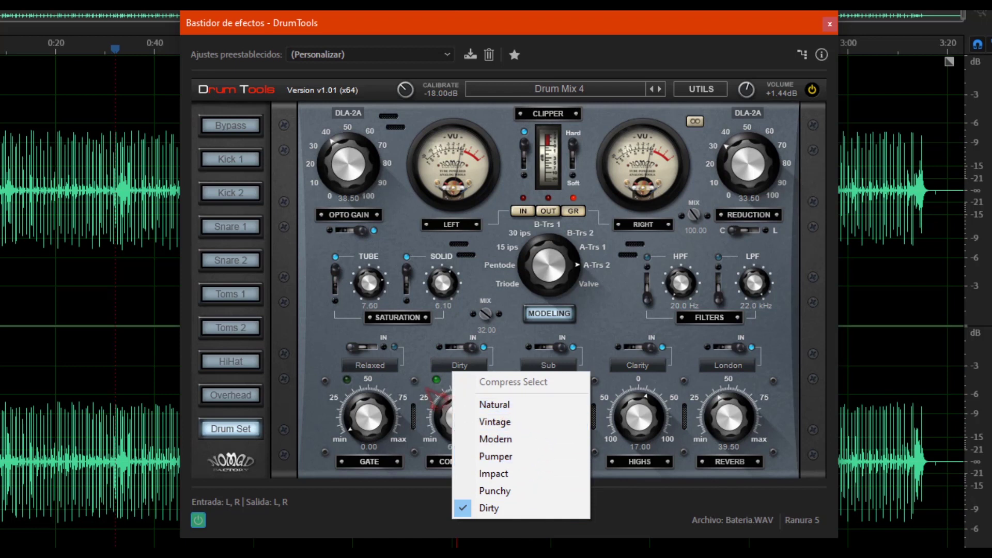
{"action": "left_click", "coordinate": [438, 385]}
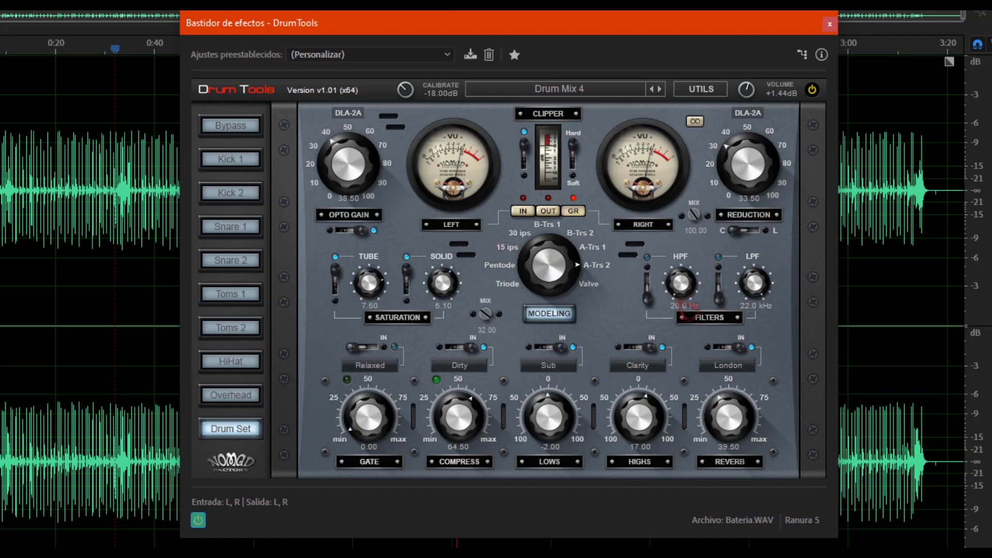
Step: Enable both filters, with the HPF at 93.5 Hz and the LPF at 8.84 kHz
{"action": "mouse_move", "coordinate": [677, 265]}
{"action": "left_mouse_down"}
{"action": "mouse_move", "coordinate": [687, 282]}
{"action": "mouse_move", "coordinate": [681, 249]}
{"action": "mouse_move", "coordinate": [690, 260]}
{"action": "left_mouse_up"}
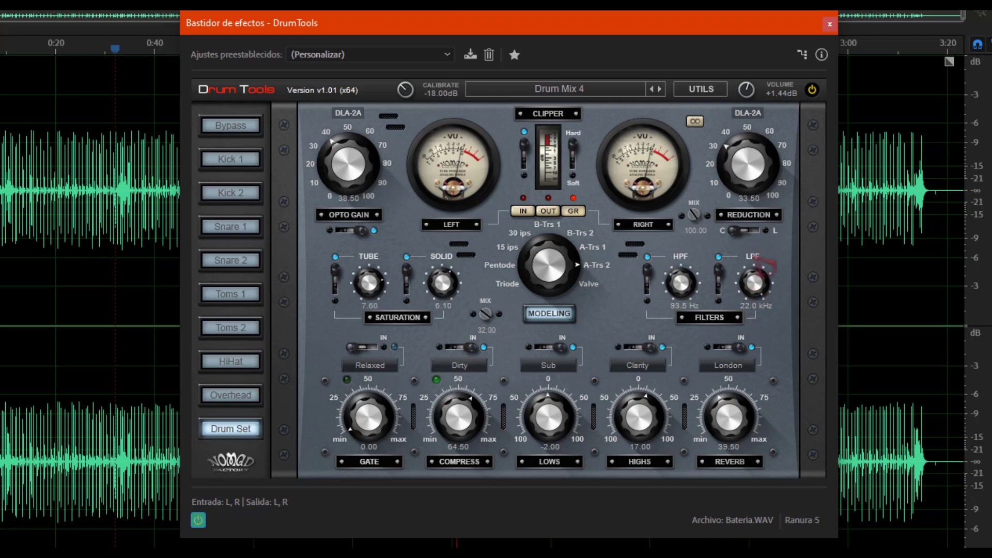
{"action": "left_click_drag", "start_coordinate": [771, 292], "coordinate": [783, 388]}
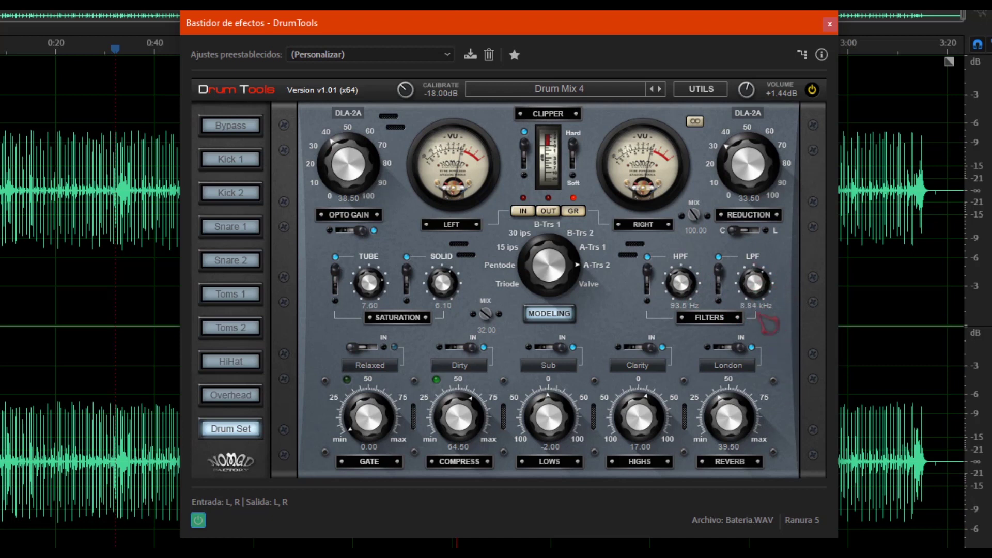
{"action": "left_click_drag", "start_coordinate": [763, 298], "coordinate": [765, 289]}
Step: Switch Modeling to Triode and adjust Saturation: Tube 6.10 and off, Solid 3.70, with the adjacent Mix at 100.00
{"action": "left_click", "coordinate": [547, 258]}
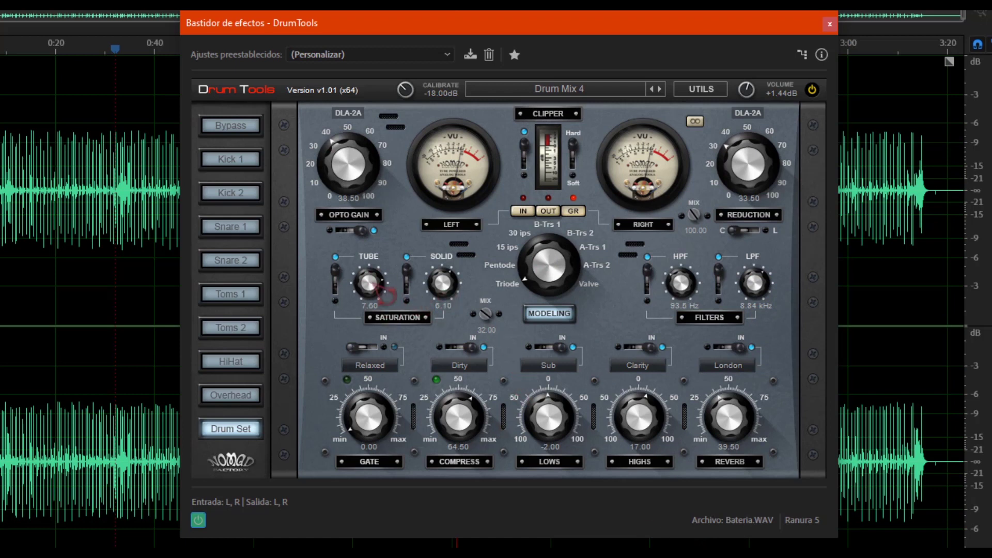
{"action": "left_click_drag", "start_coordinate": [385, 289], "coordinate": [371, 300]}
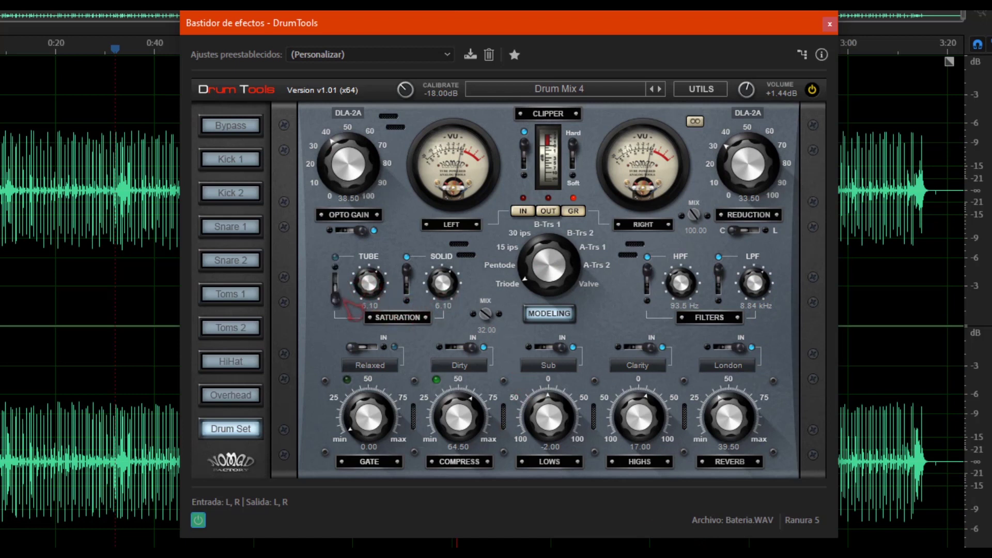
{"action": "left_click_drag", "start_coordinate": [445, 305], "coordinate": [494, 281]}
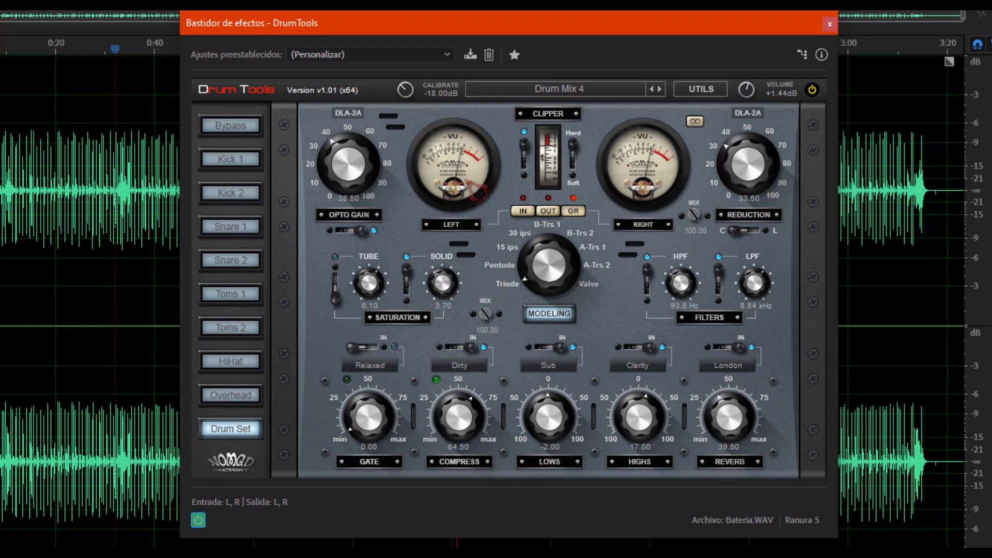
Step: Lower the Mix beside Saturation to 24.00, Opto Gain to 31.50 and Reduction to 28.50
{"action": "left_click_drag", "start_coordinate": [476, 193], "coordinate": [509, 344]}
{"action": "scroll", "coordinate": [362, 183], "scroll_direction": "down", "scroll_amount": 1}
{"action": "scroll", "coordinate": [362, 180], "scroll_direction": "down", "scroll_amount": 6}
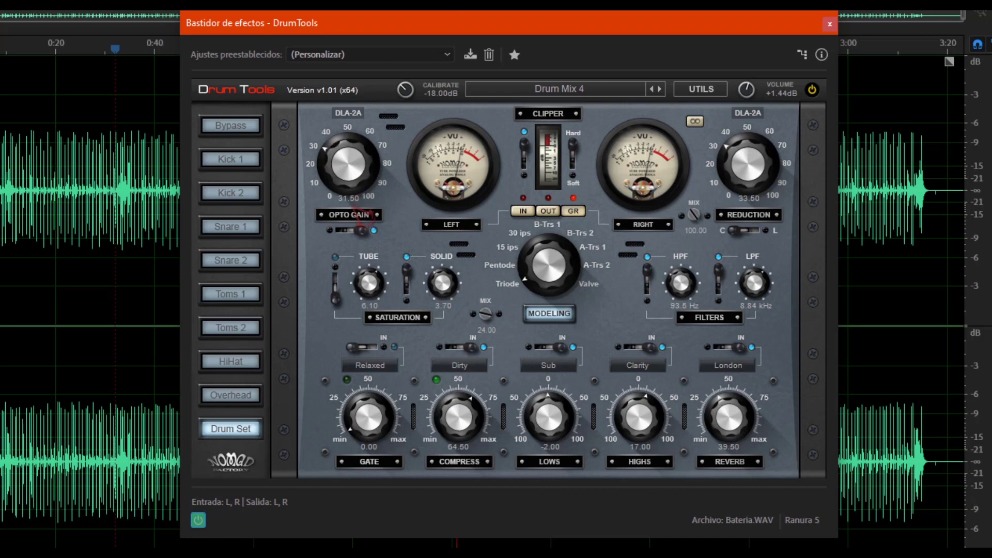
{"action": "scroll", "coordinate": [743, 172], "scroll_direction": "down", "scroll_amount": 6}
{"action": "scroll", "coordinate": [744, 171], "scroll_direction": "down", "scroll_amount": 8}
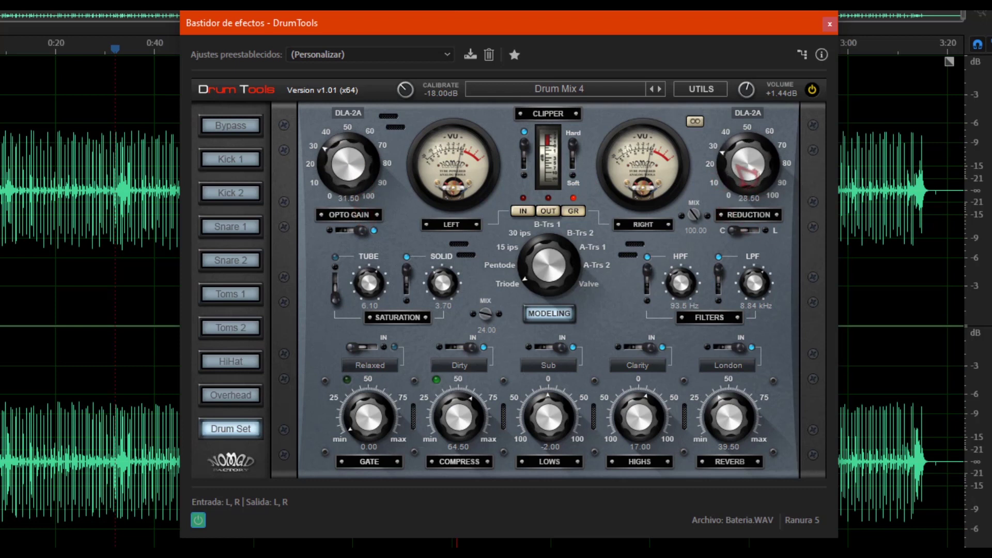